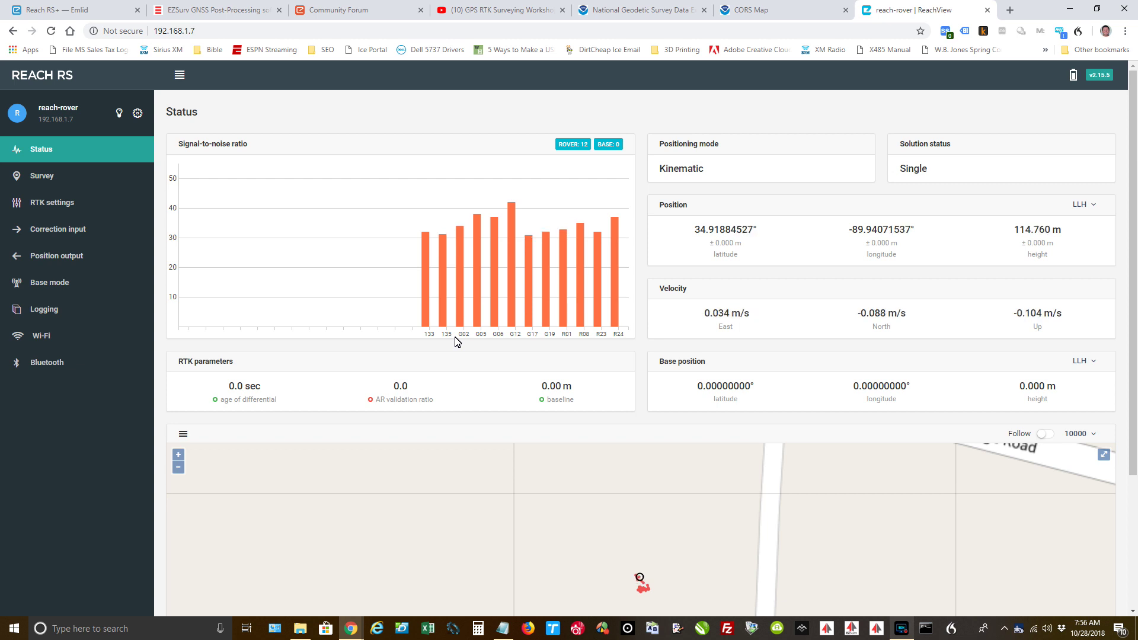
# - Start a CSV export of the Airways Test project's points from the survey project list
pyautogui.click(83, 11)
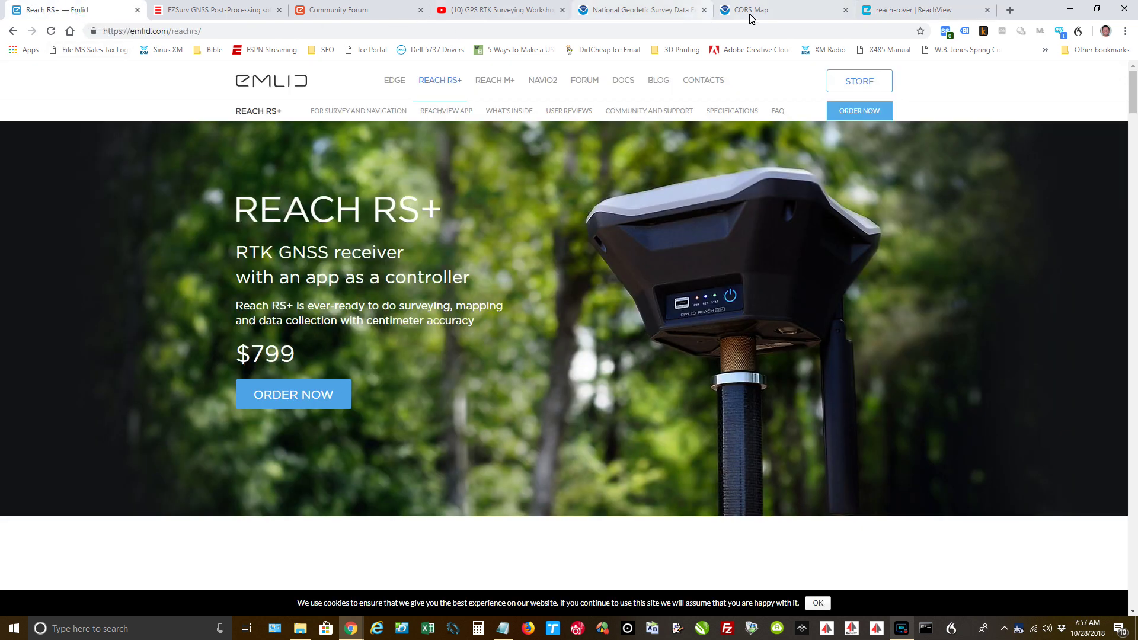
pyautogui.click(904, 10)
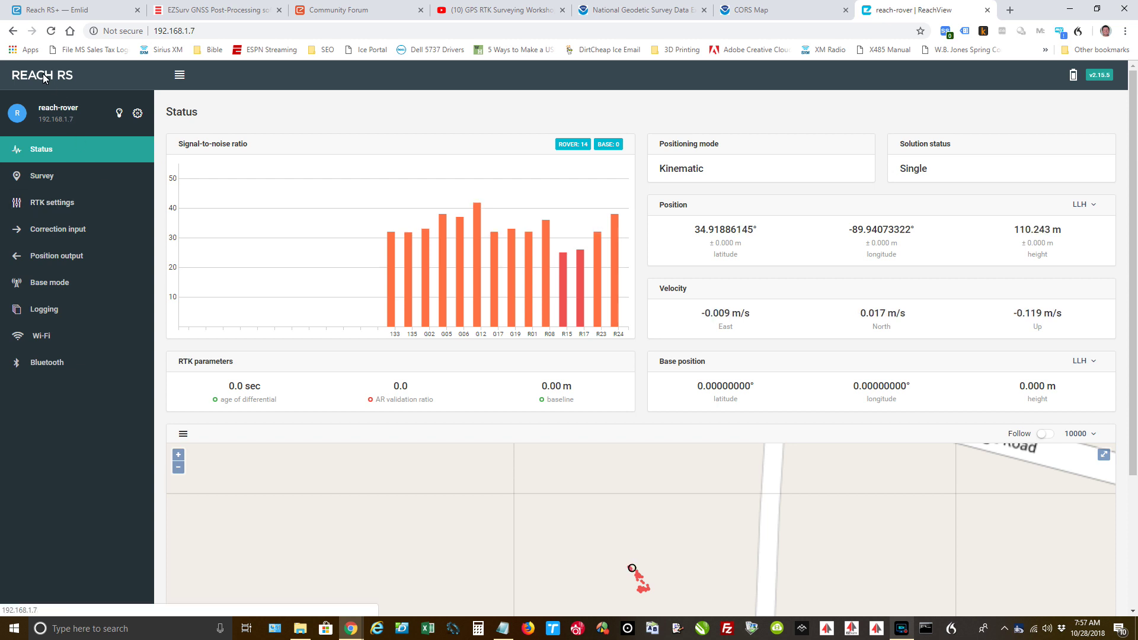
pyautogui.click(42, 176)
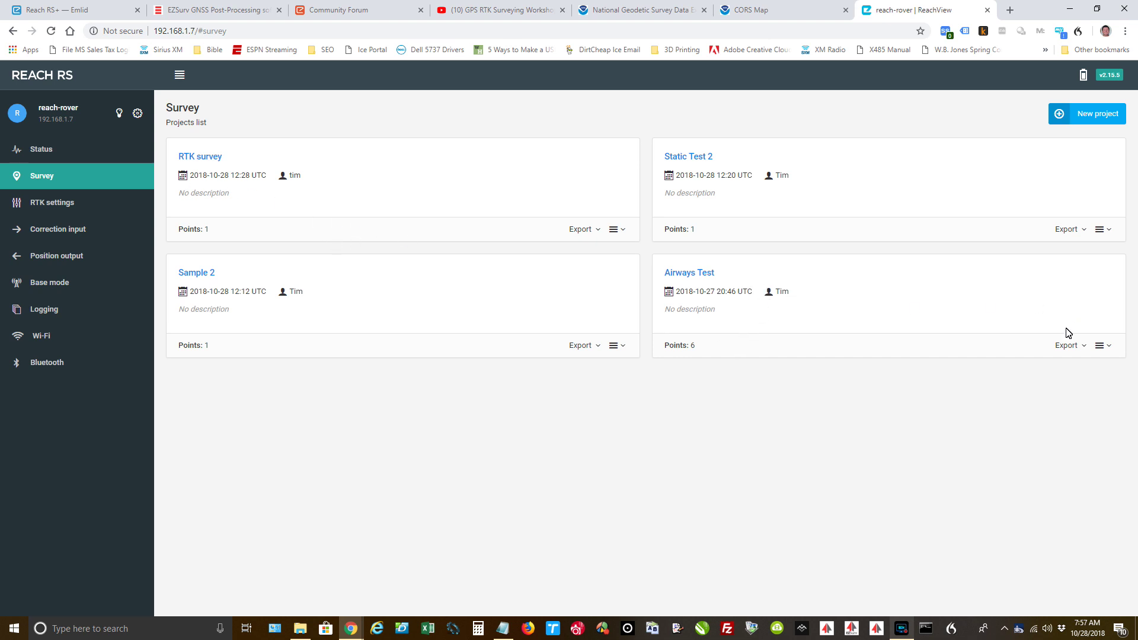
pyautogui.click(1083, 347)
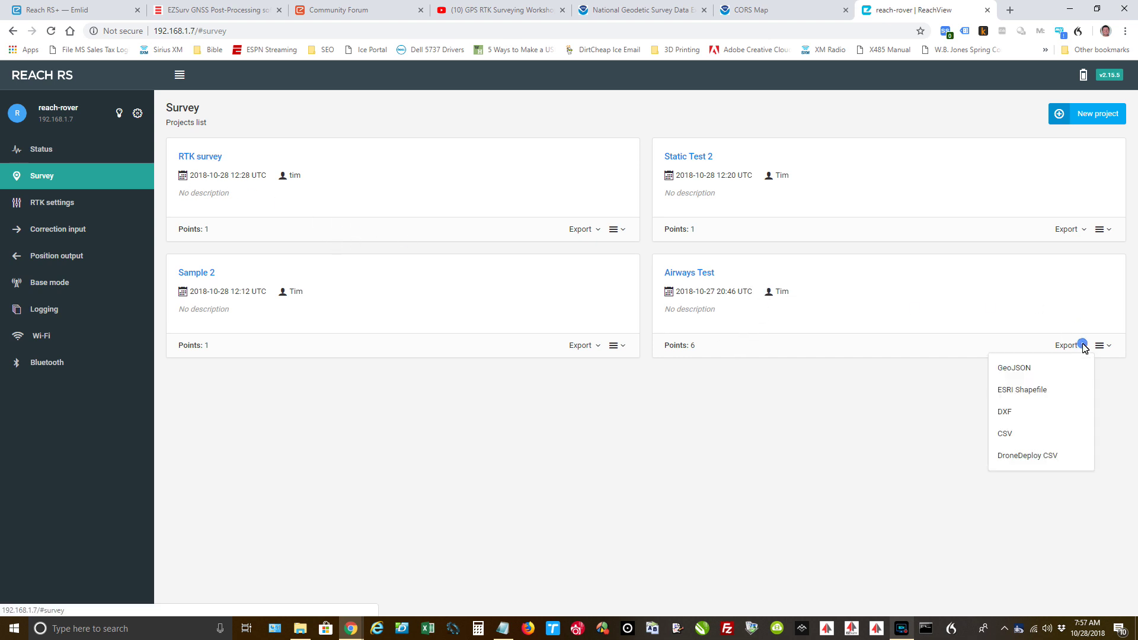
pyautogui.click(1019, 433)
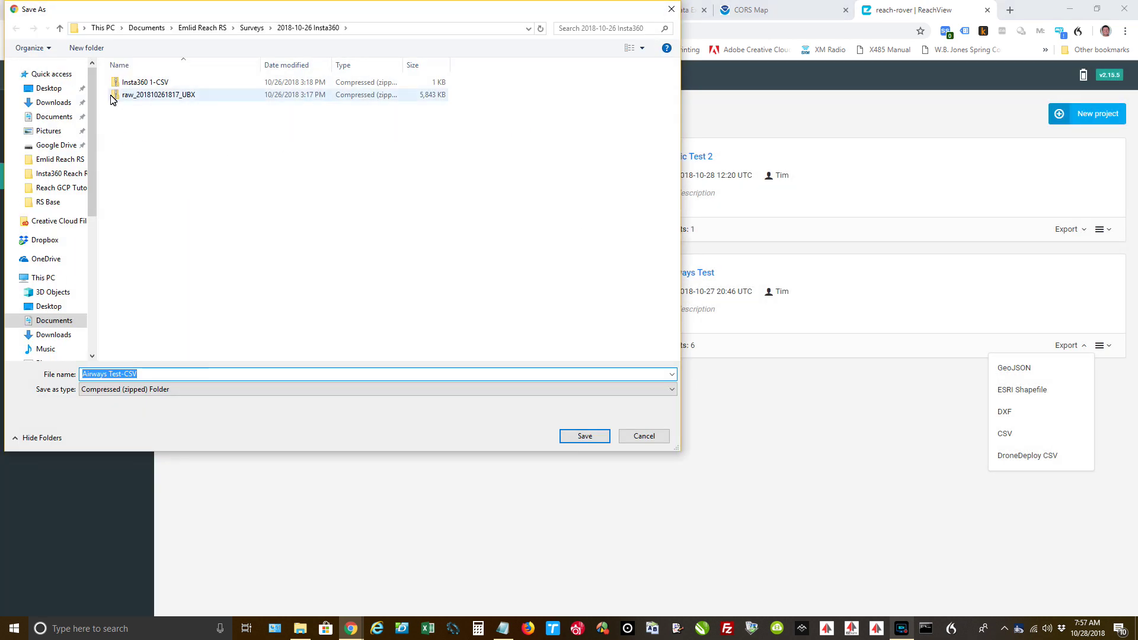
# - Save the CSV export into Documents > Reach RS > Surveys > 2018-10-27 Airways Test
pyautogui.click(144, 28)
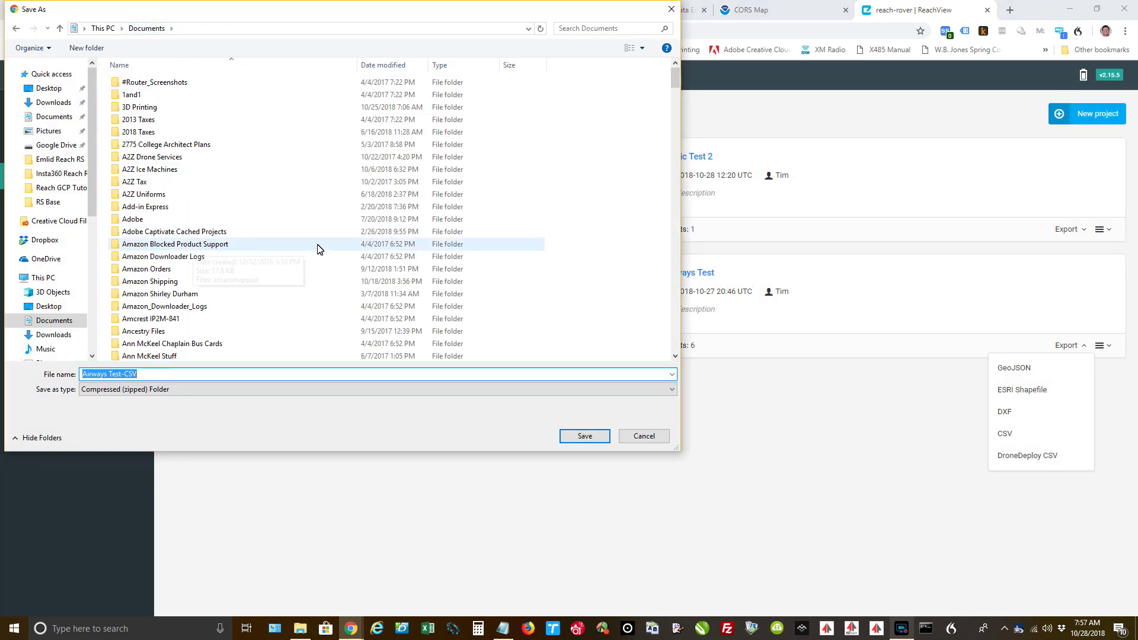
pyautogui.scroll(-4, 314, 249)
pyautogui.moveTo(675, 84); pyautogui.dragTo(688, 274)
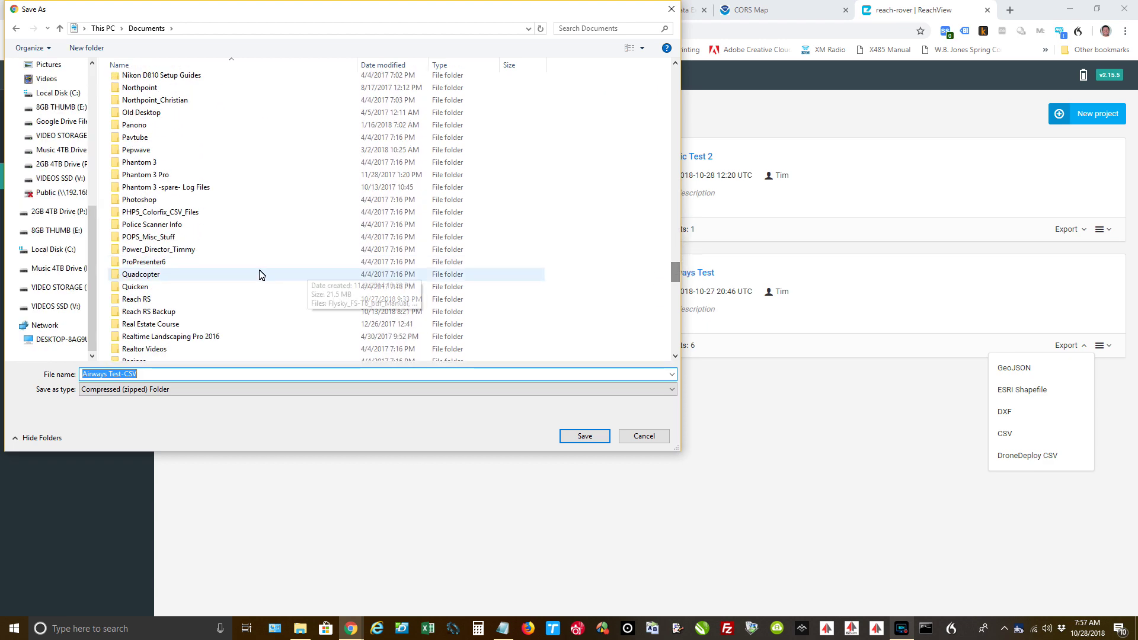
pyautogui.doubleClick(265, 299)
pyautogui.doubleClick(125, 83)
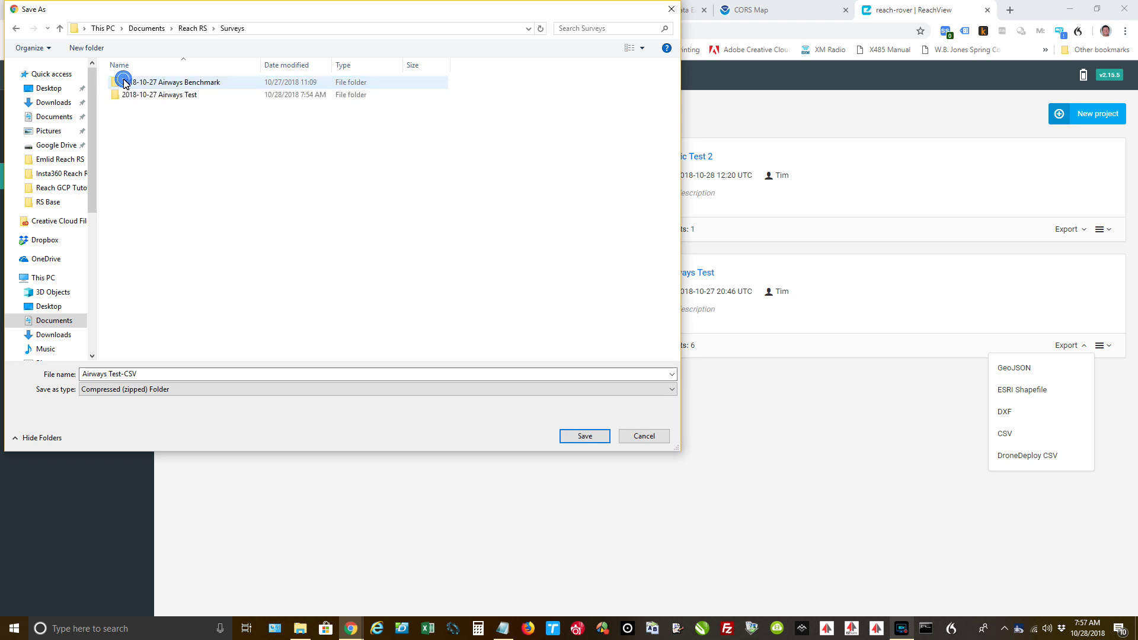
pyautogui.doubleClick(157, 96)
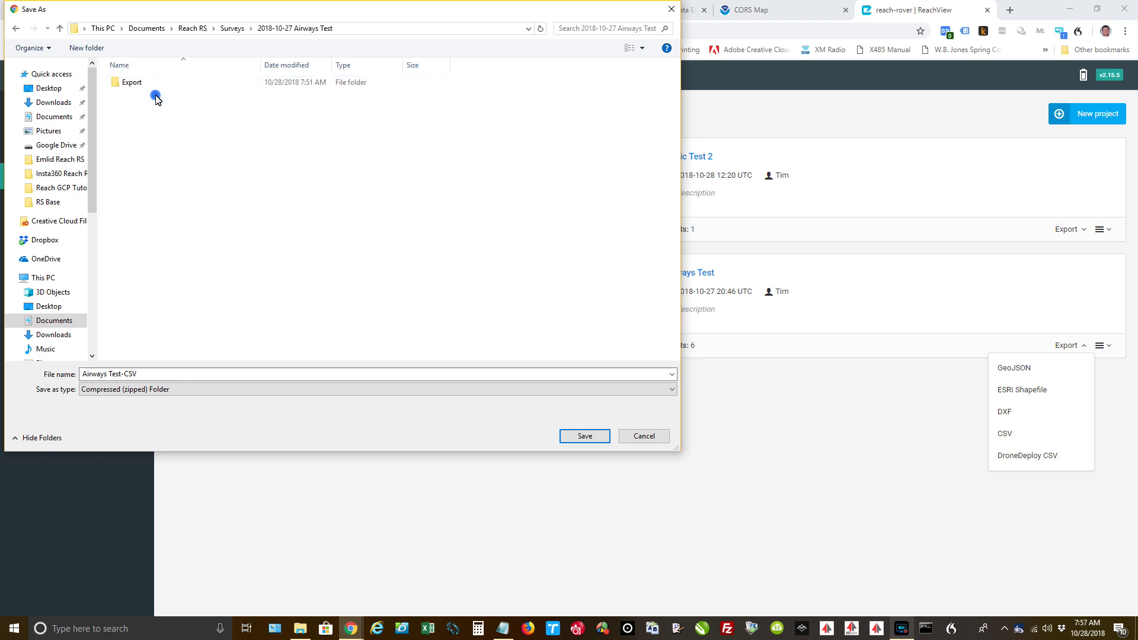
pyautogui.click(584, 437)
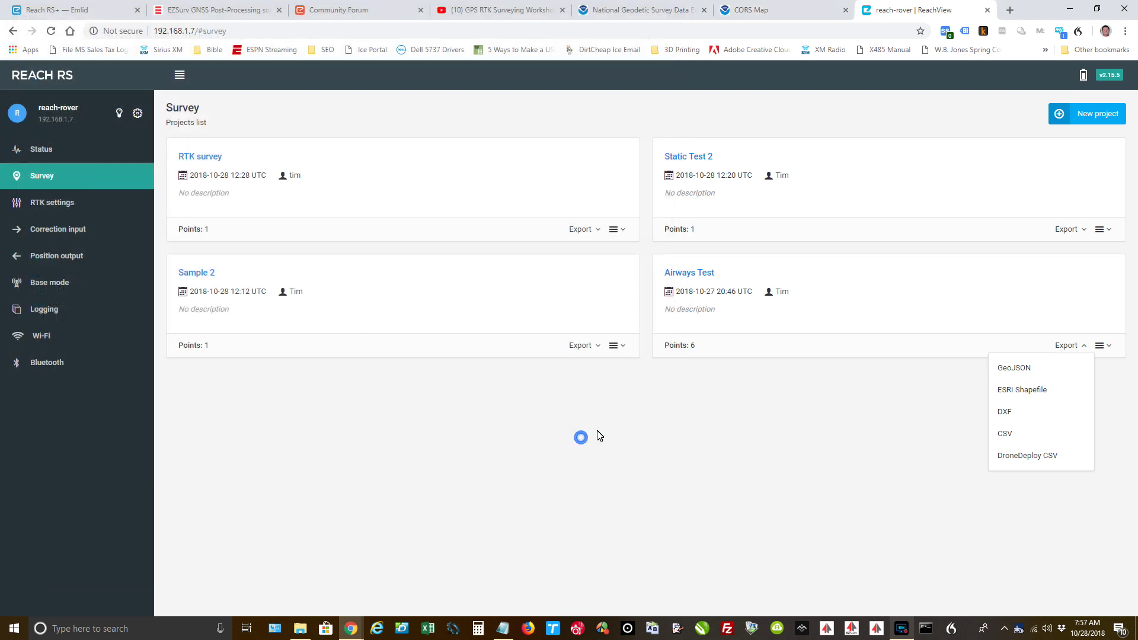
pyautogui.click(46, 319)
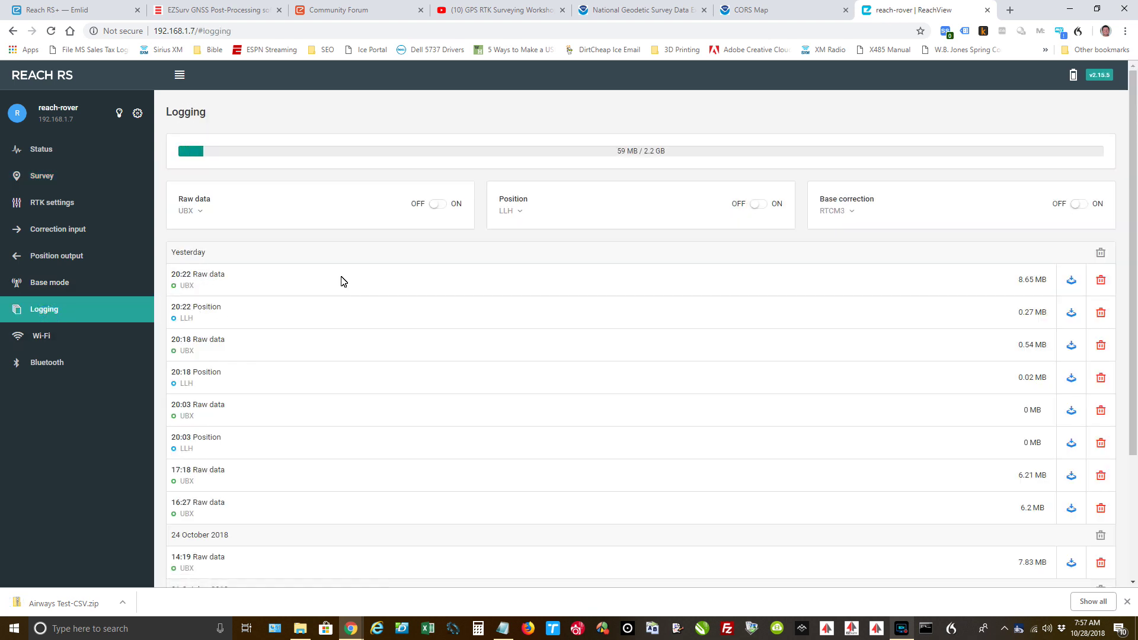
pyautogui.click(1071, 282)
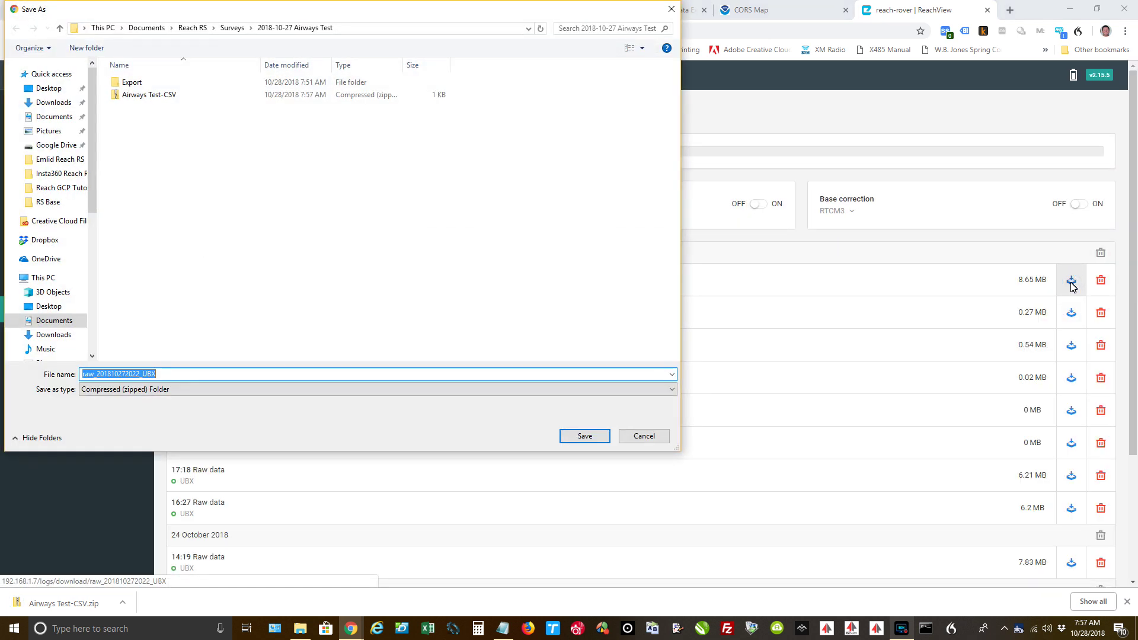
pyautogui.click(584, 437)
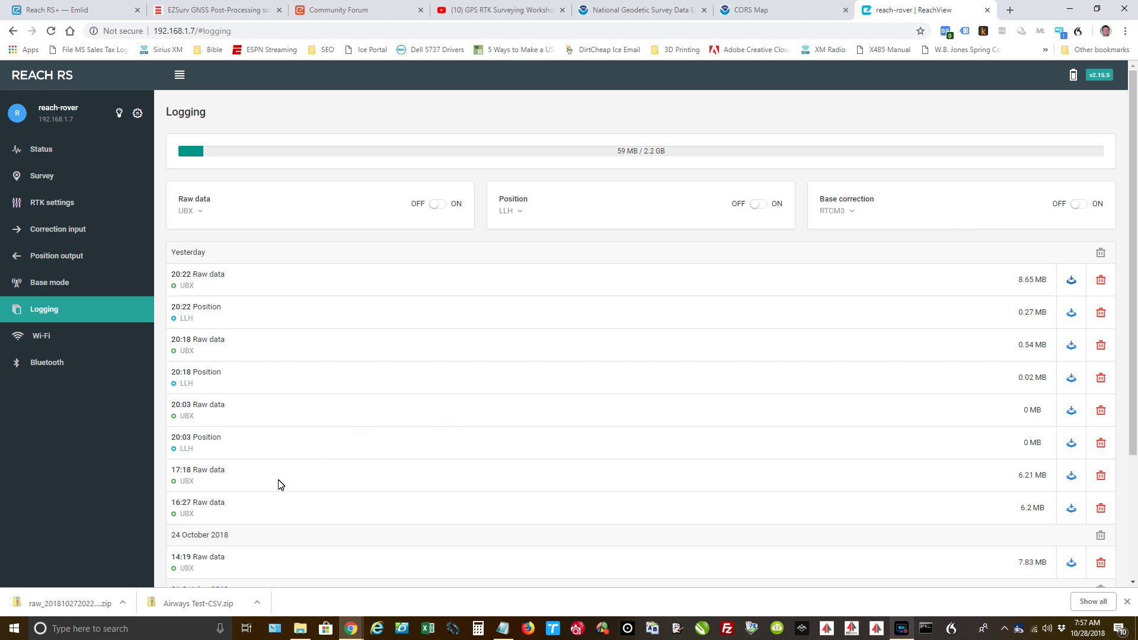
# - Show the downloaded raw log in its folder and extract it there with 7-Zip
pyautogui.click(122, 603)
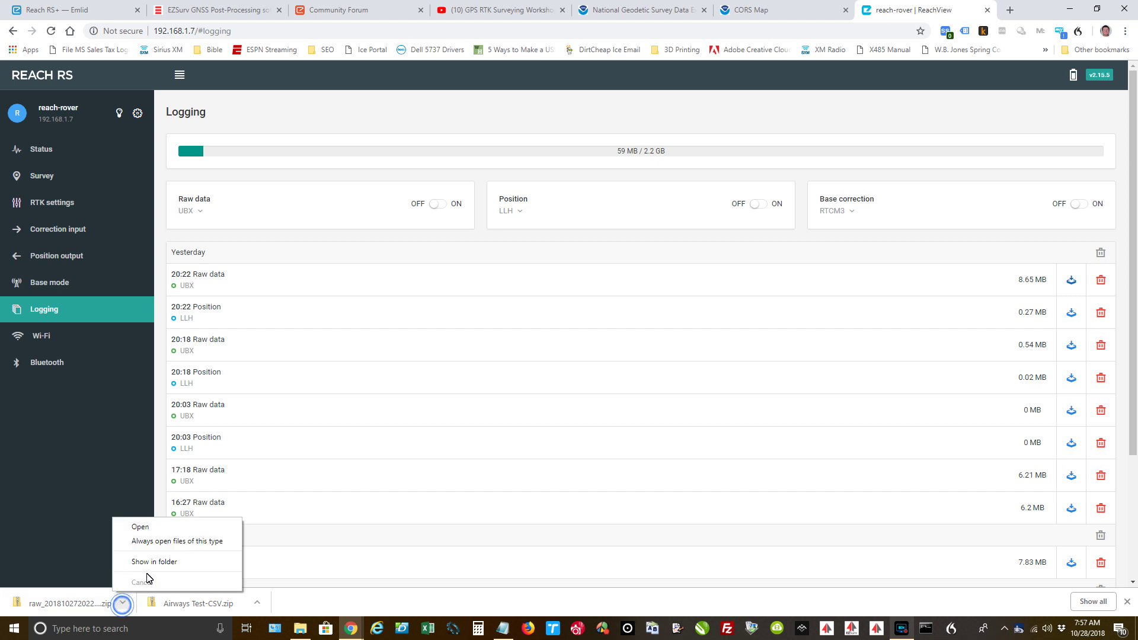
pyautogui.click(151, 569)
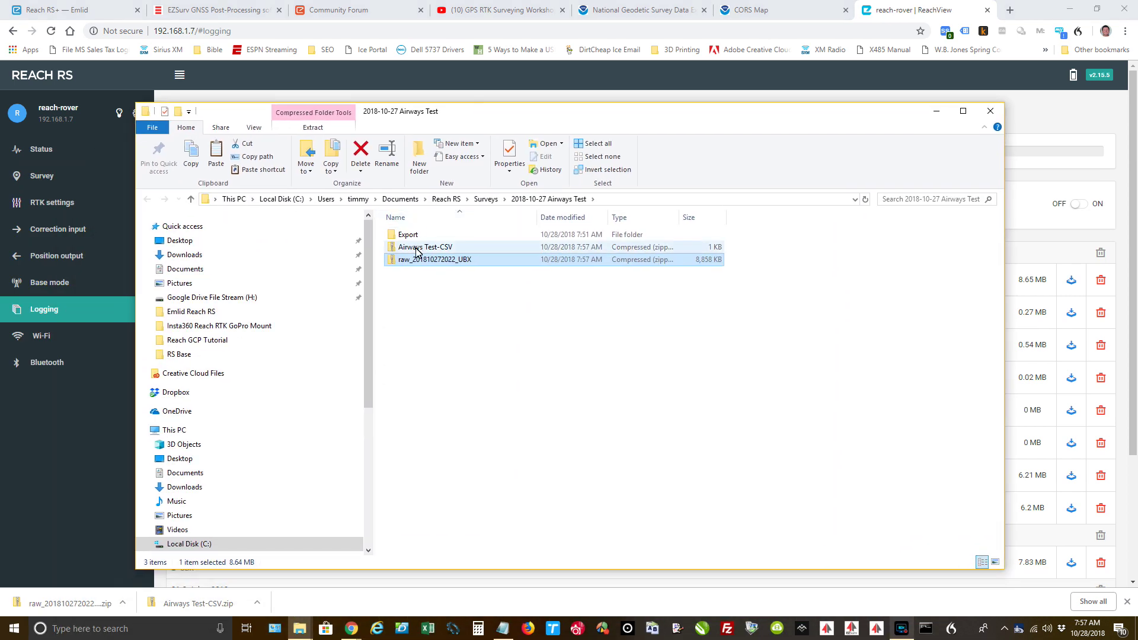
pyautogui.rightClick(416, 267)
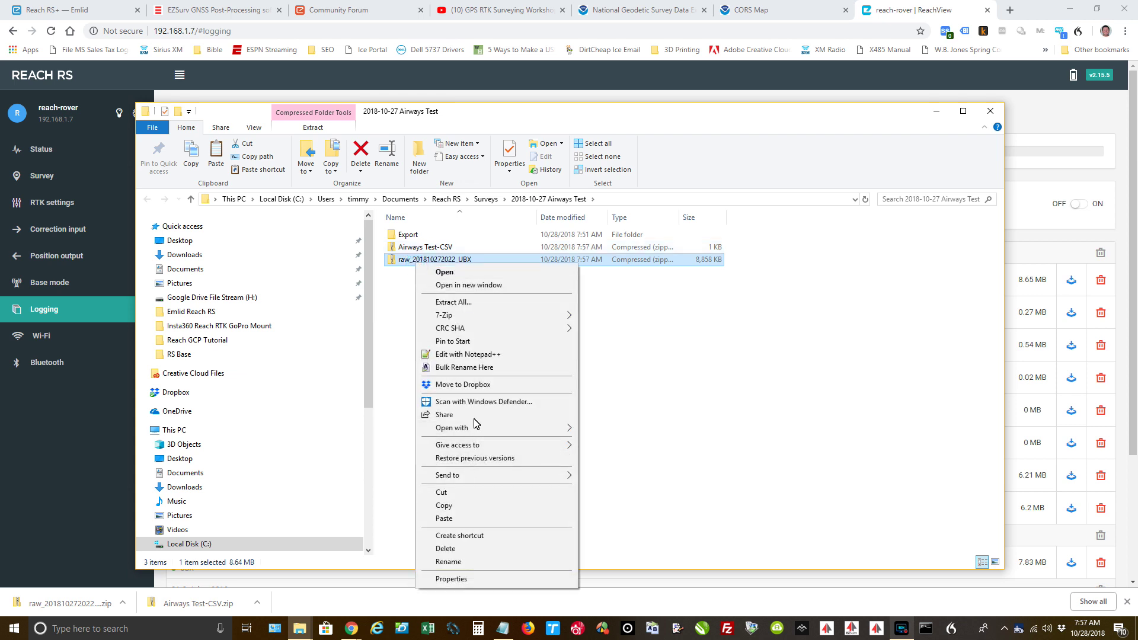
pyautogui.moveTo(469, 321)
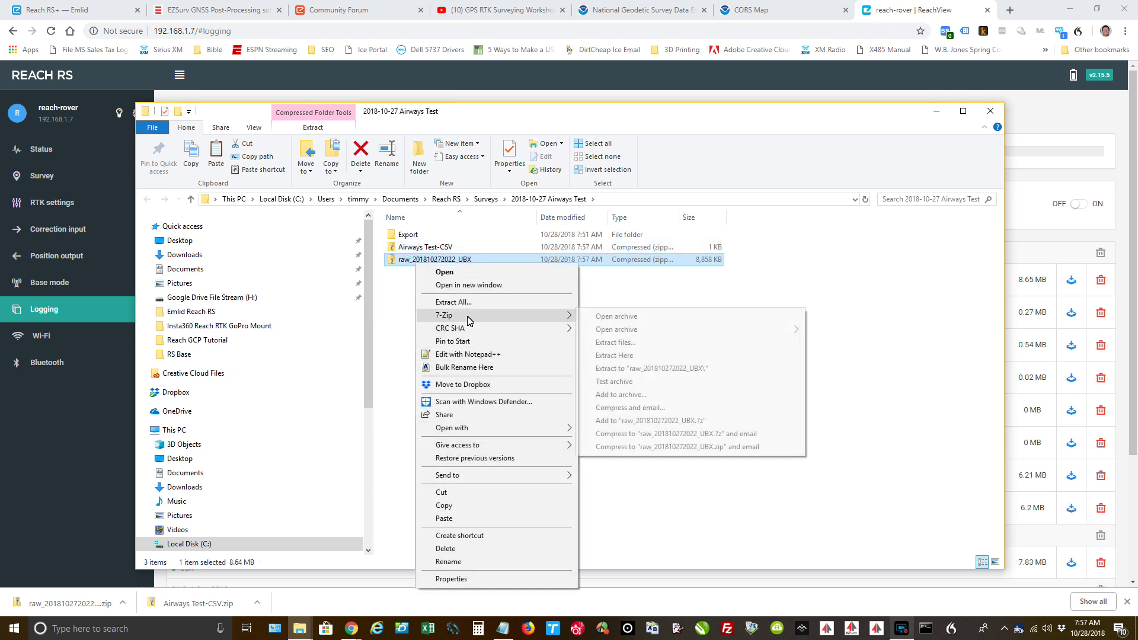
pyautogui.click(633, 356)
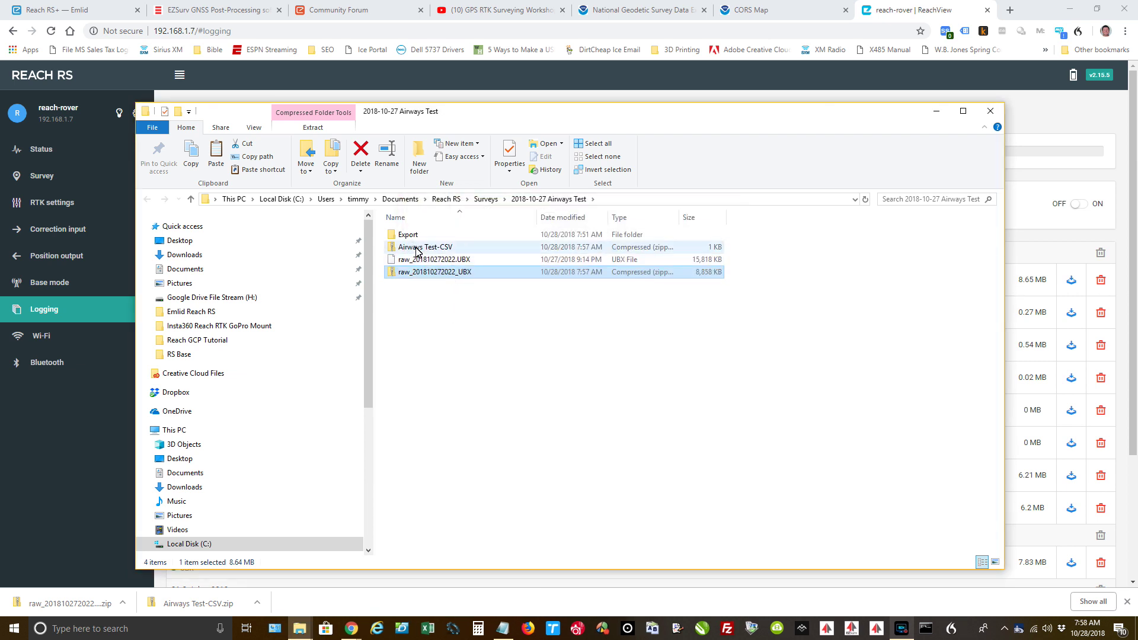
# - Extract Airways Test-CSV.zip in the same folder and move the Explorer window down
pyautogui.click(417, 247)
pyautogui.rightClick(417, 249)
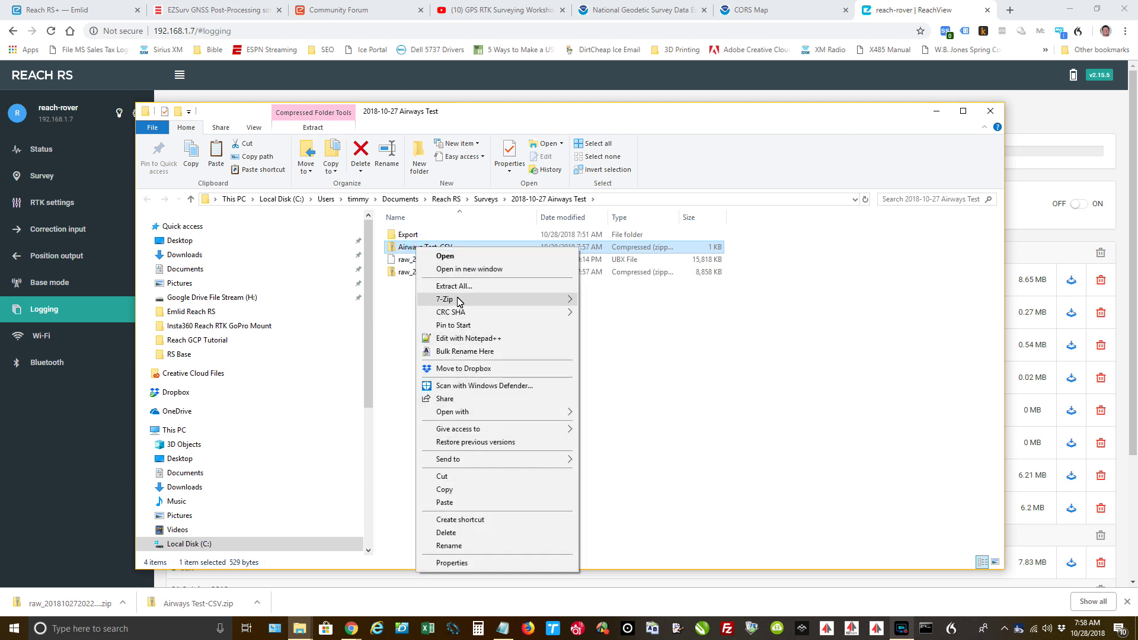
pyautogui.moveTo(460, 300)
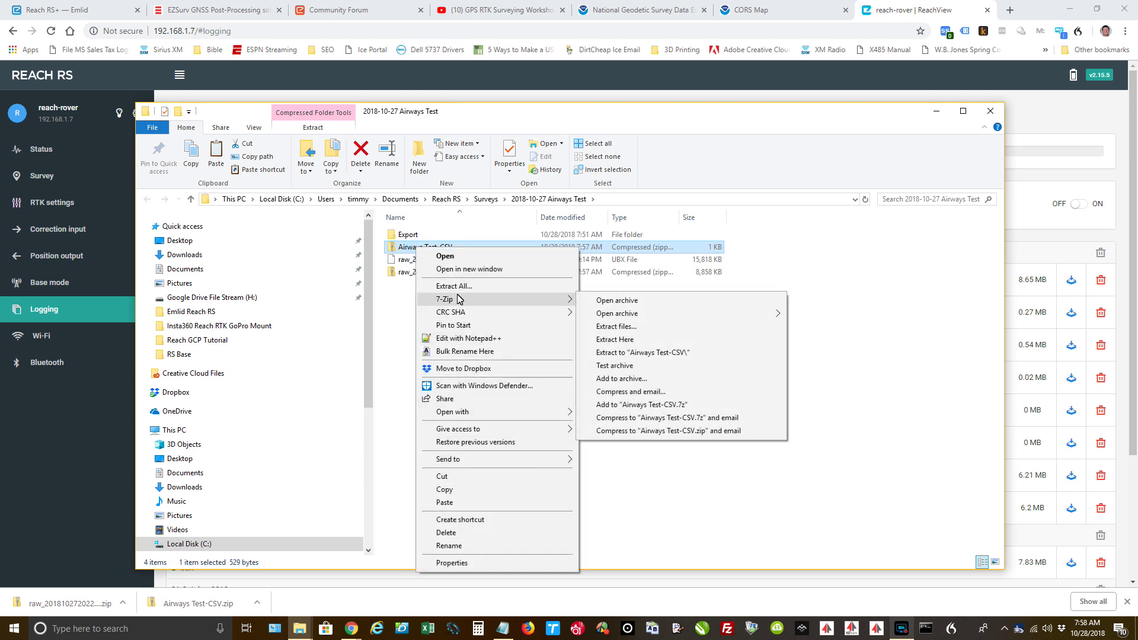
pyautogui.click(630, 340)
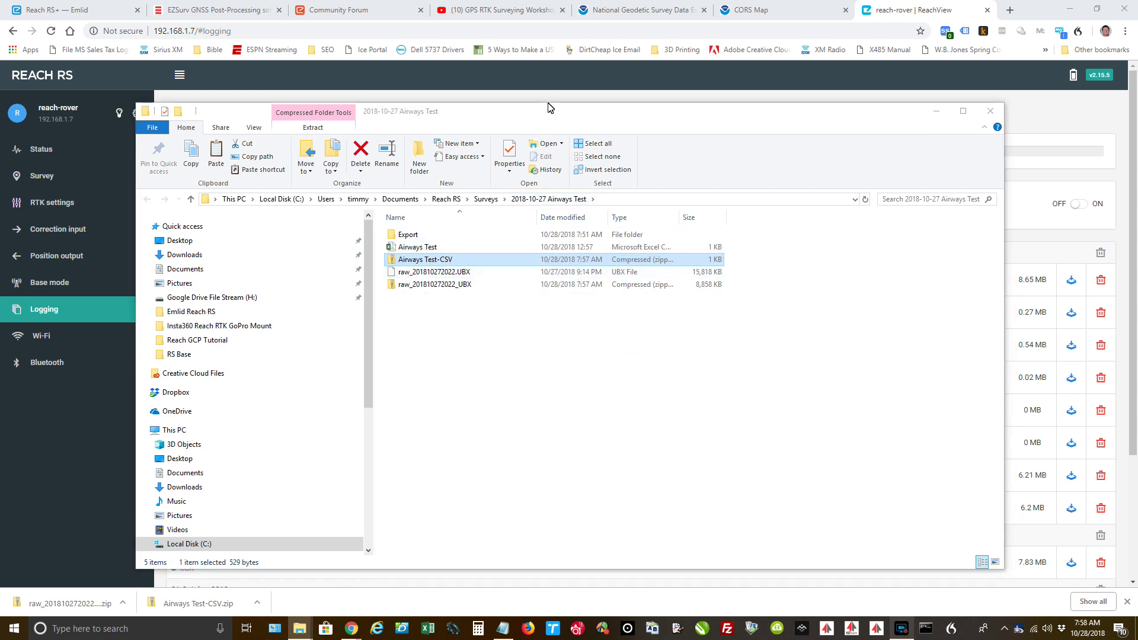
pyautogui.moveTo(549, 106); pyautogui.dragTo(555, 350)
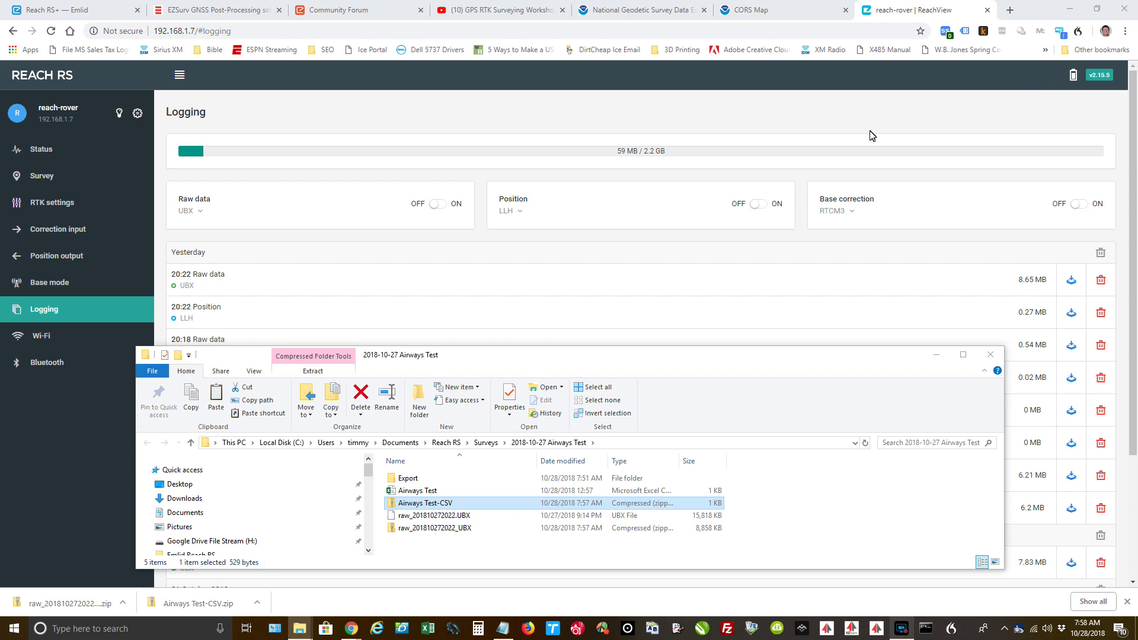
# - Shut down the Reach receiver from its settings and return to the Reach RS+ page
pyautogui.click(137, 114)
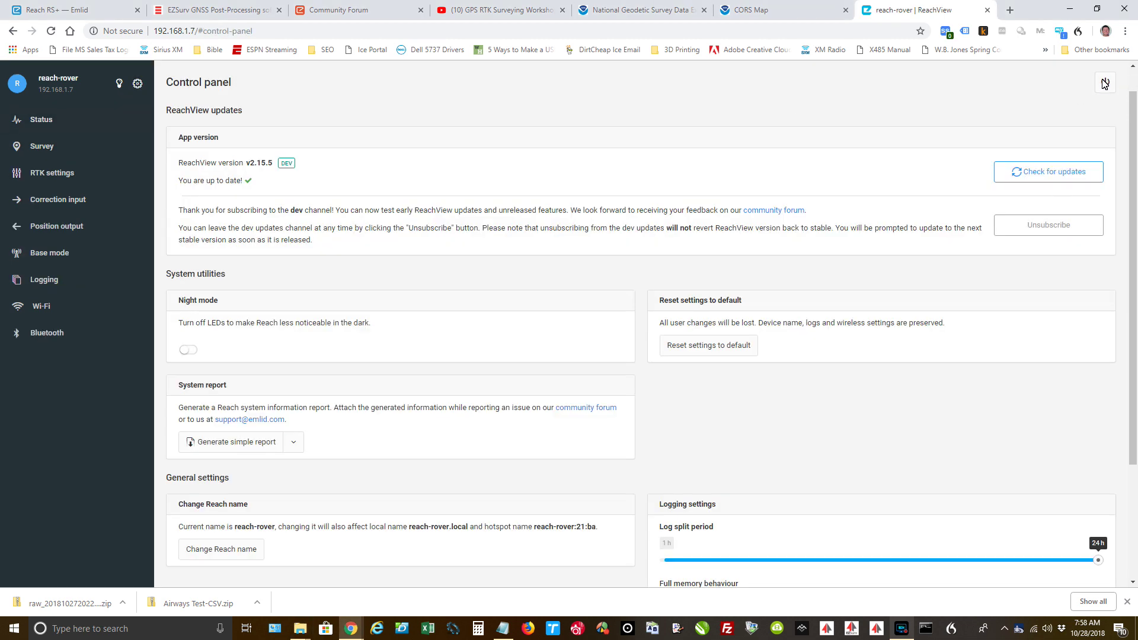
pyautogui.click(1104, 82)
pyautogui.click(604, 123)
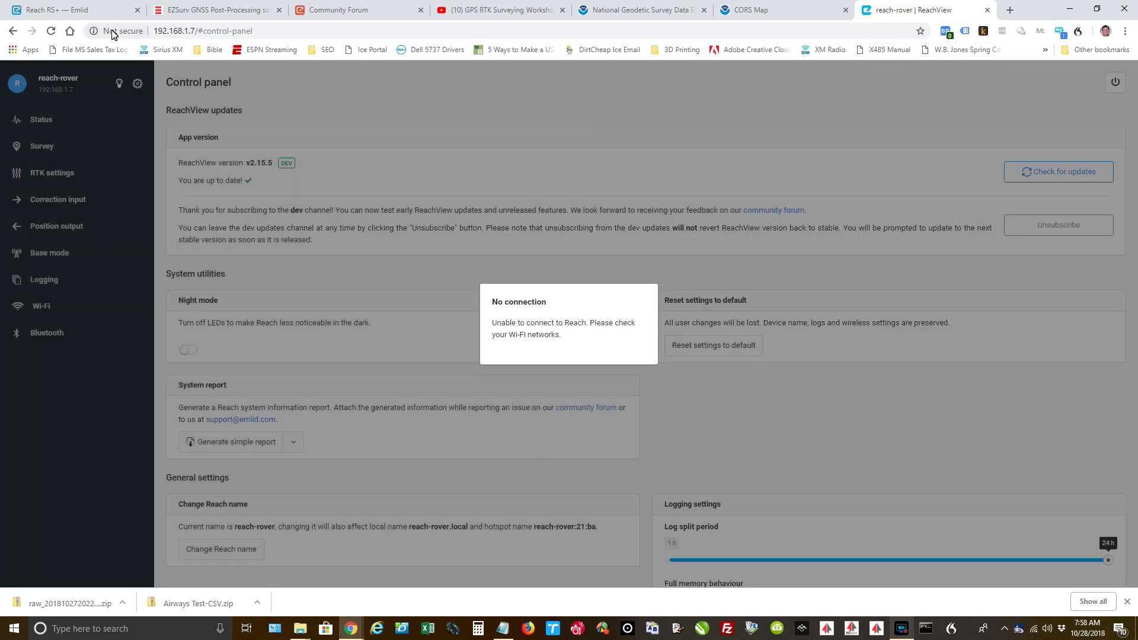
pyautogui.click(83, 11)
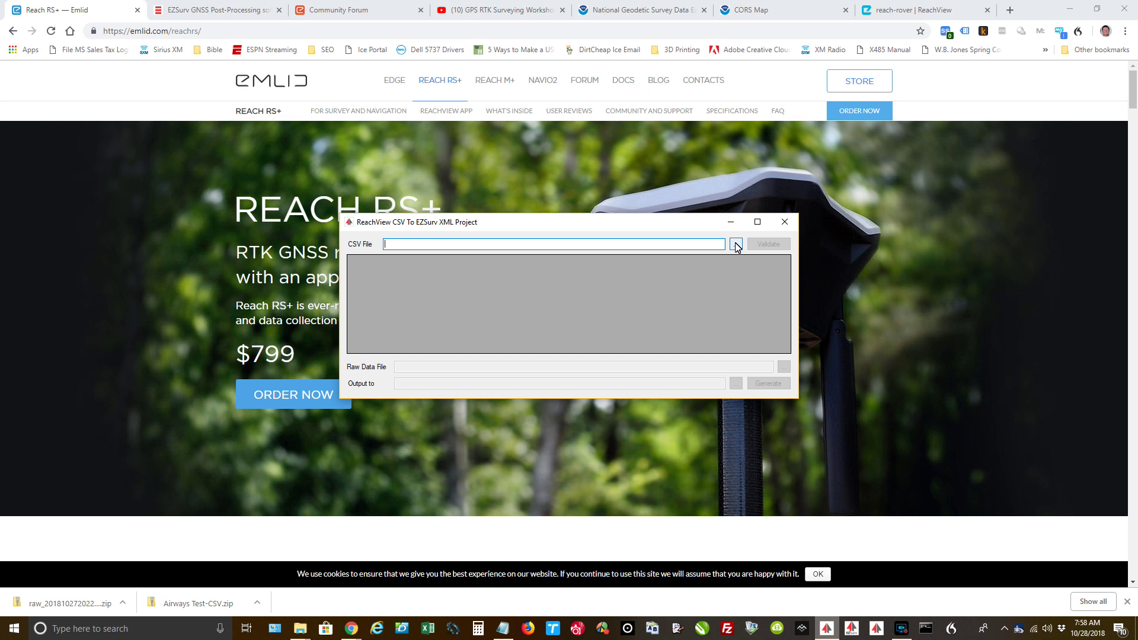
# - Browse the Reach M+, Reach RS+ and EZSurv GNSS Post-Processing product pages
pyautogui.click(78, 11)
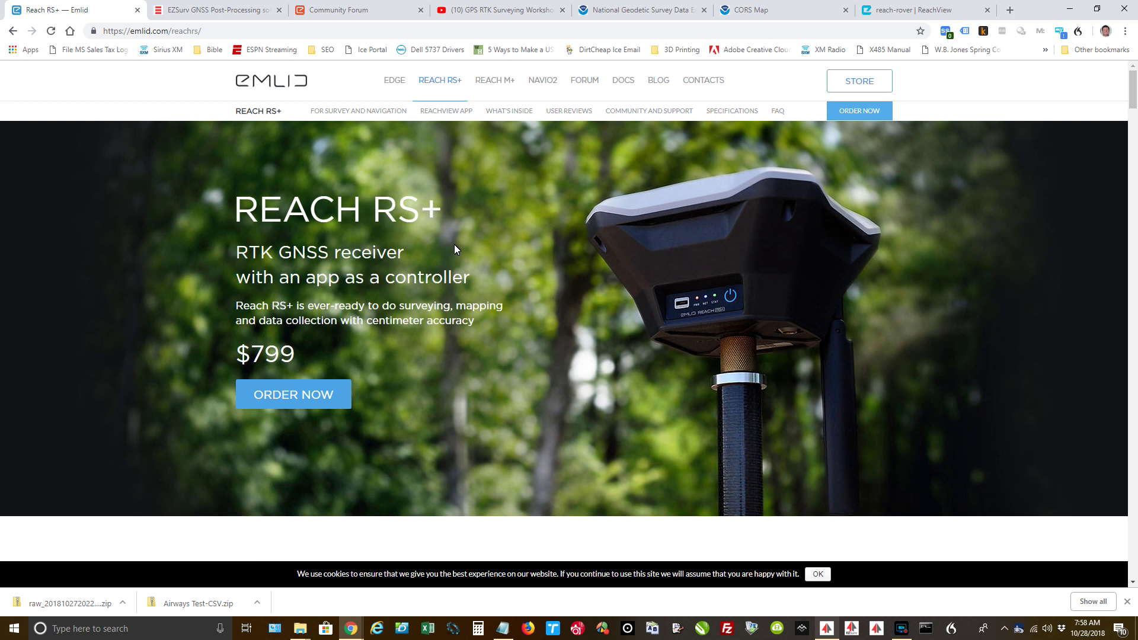
pyautogui.click(494, 81)
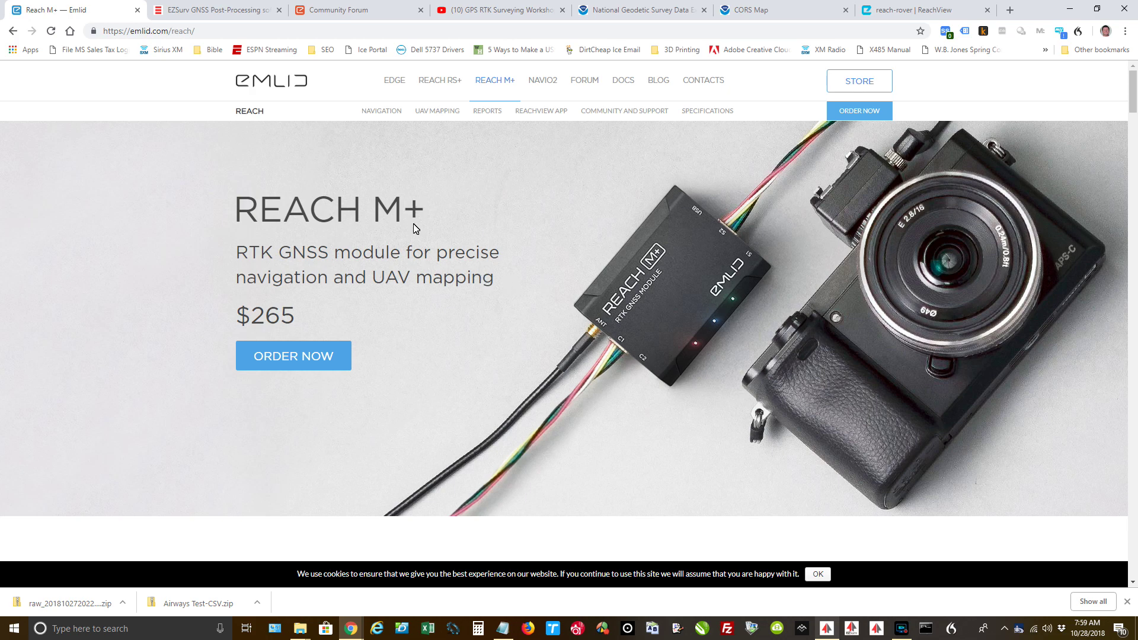
pyautogui.click(436, 80)
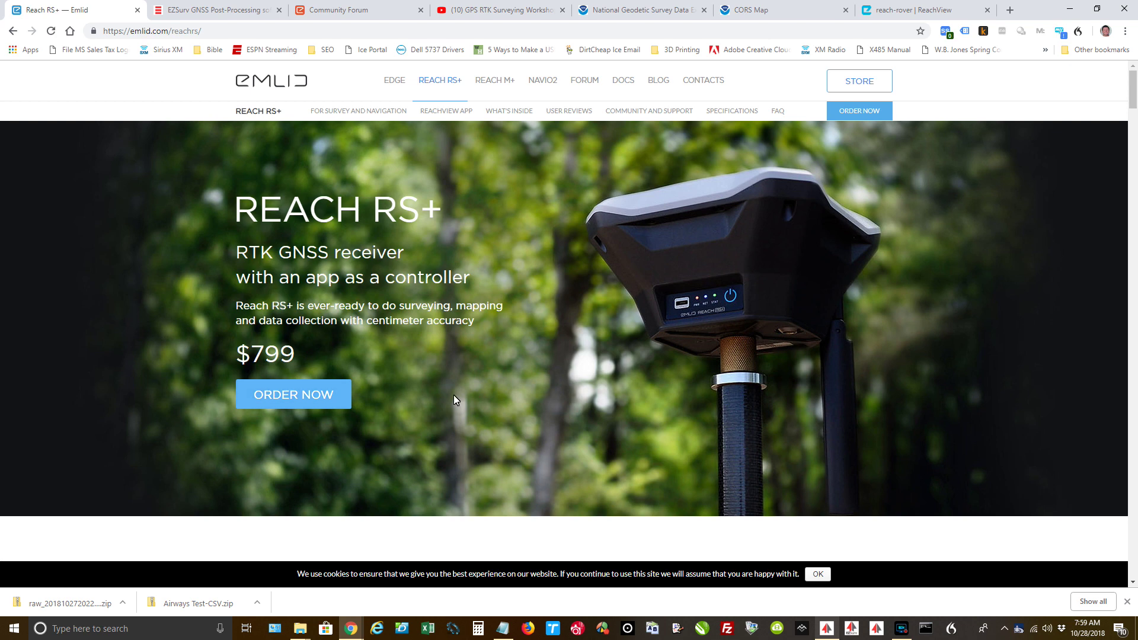
pyautogui.click(225, 12)
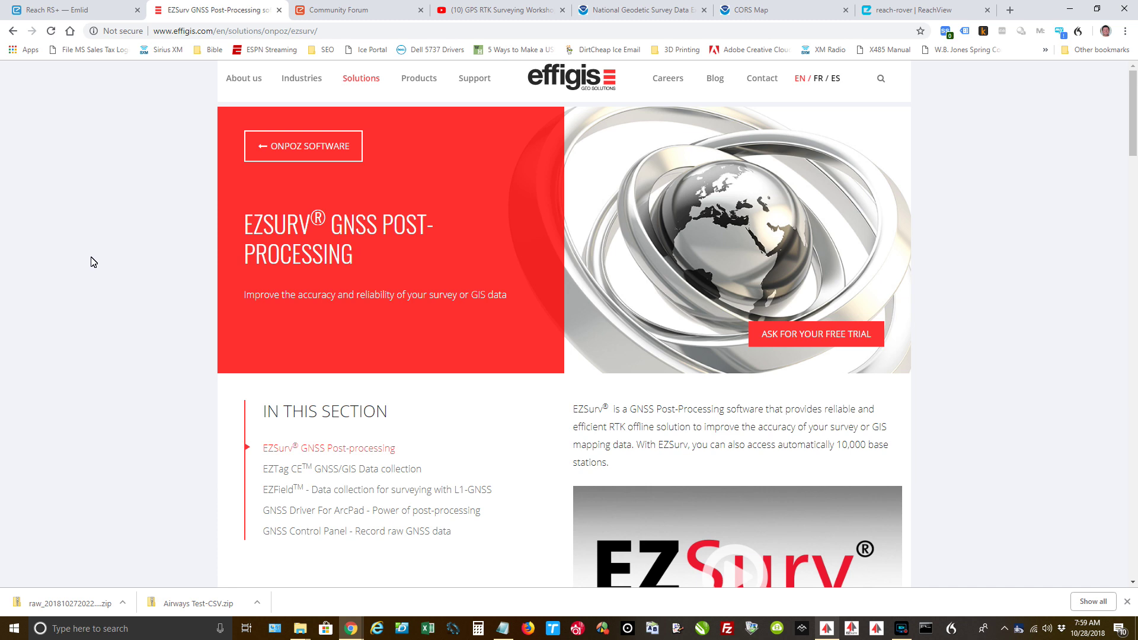
pyautogui.click(77, 11)
# - Launch the CSV to EZSurv XML converter and load Airways Test.csv from the survey folder
pyautogui.click(194, 13)
pyautogui.click(828, 629)
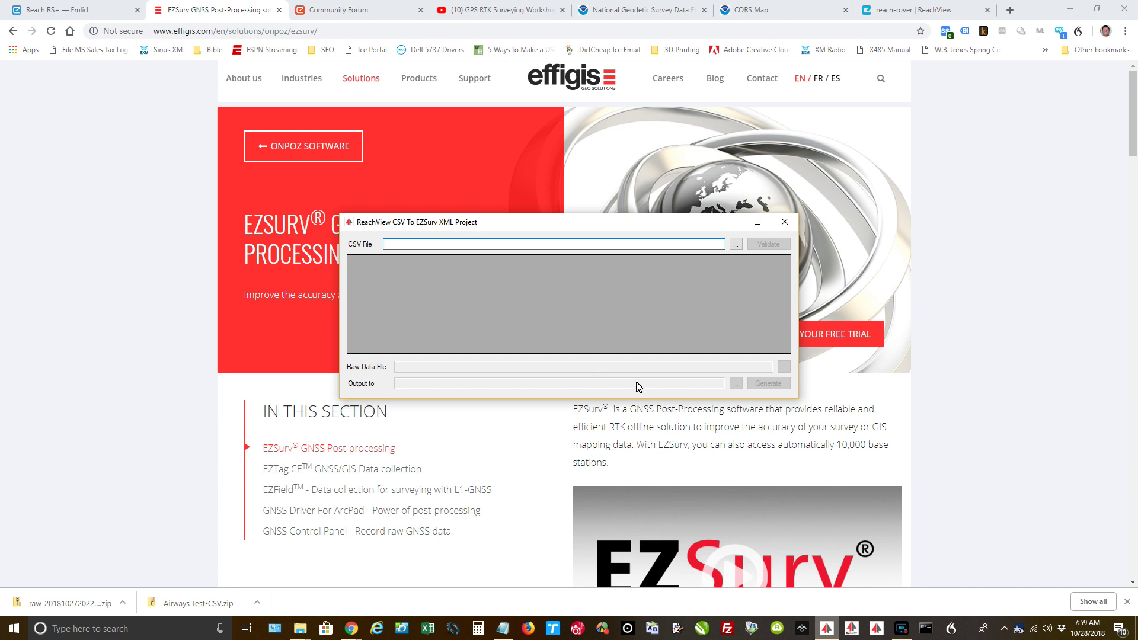
pyautogui.click(735, 244)
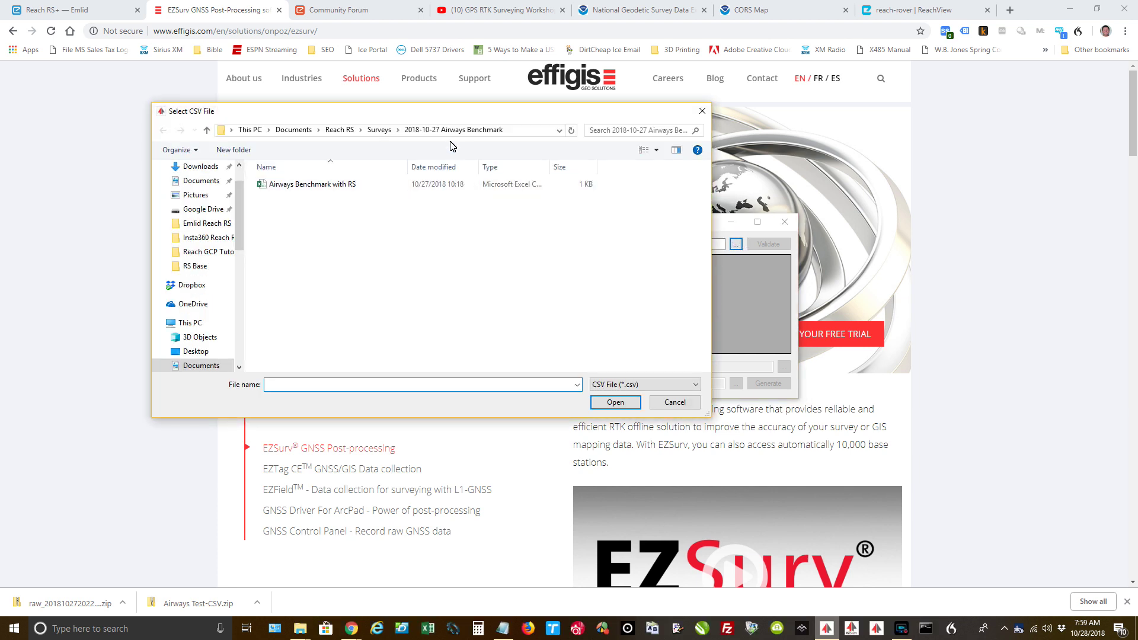
pyautogui.click(363, 130)
pyautogui.click(375, 131)
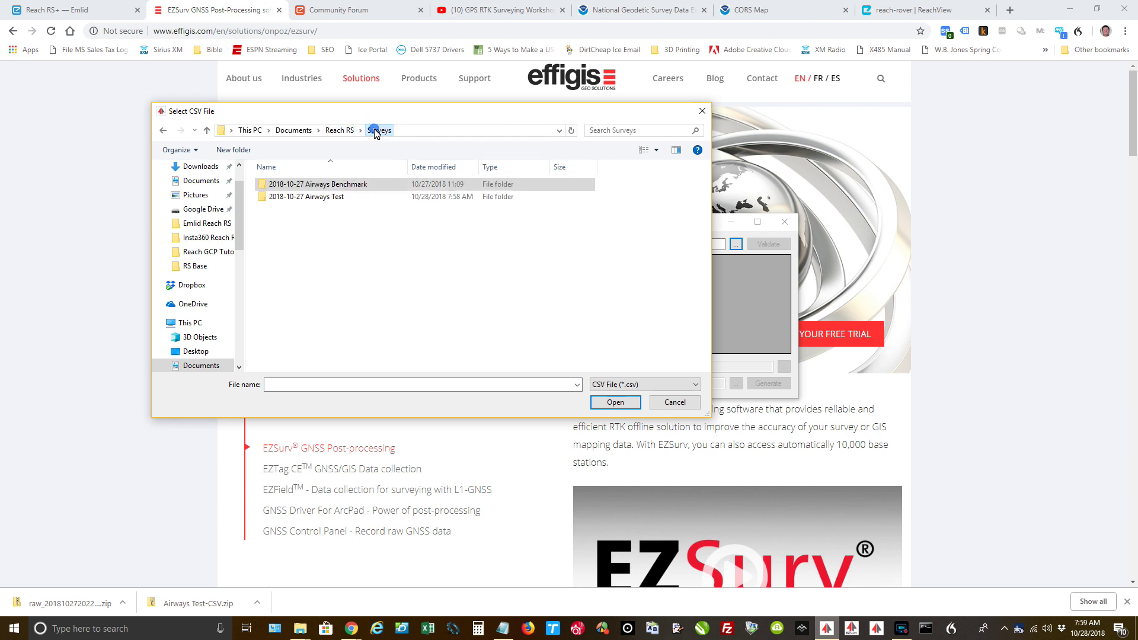
pyautogui.click(303, 197)
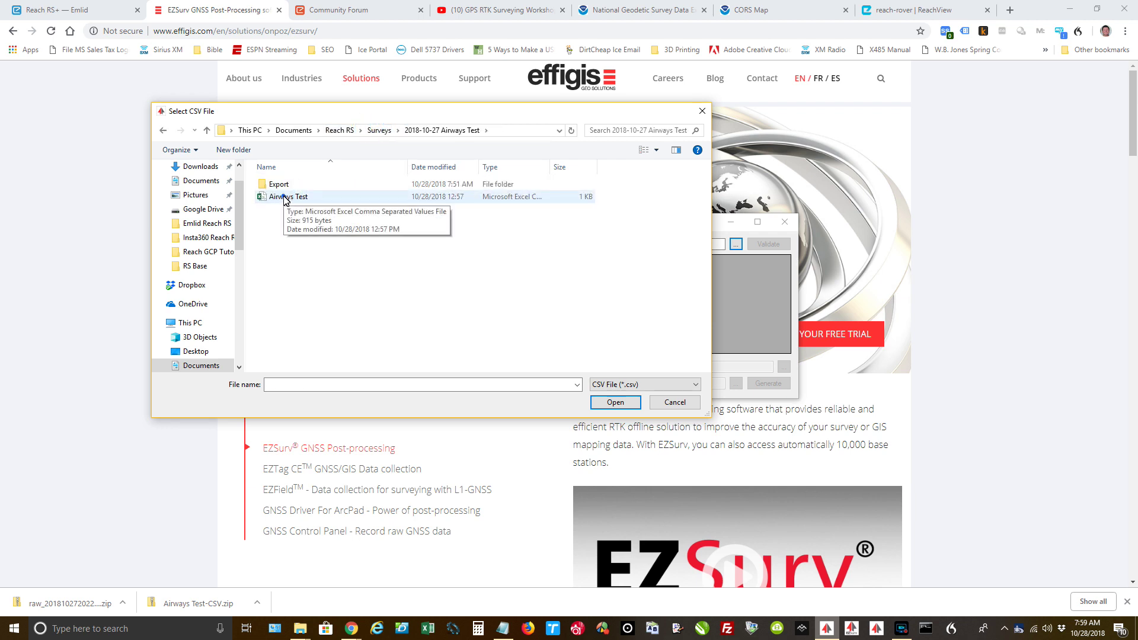
pyautogui.click(281, 198)
pyautogui.click(615, 403)
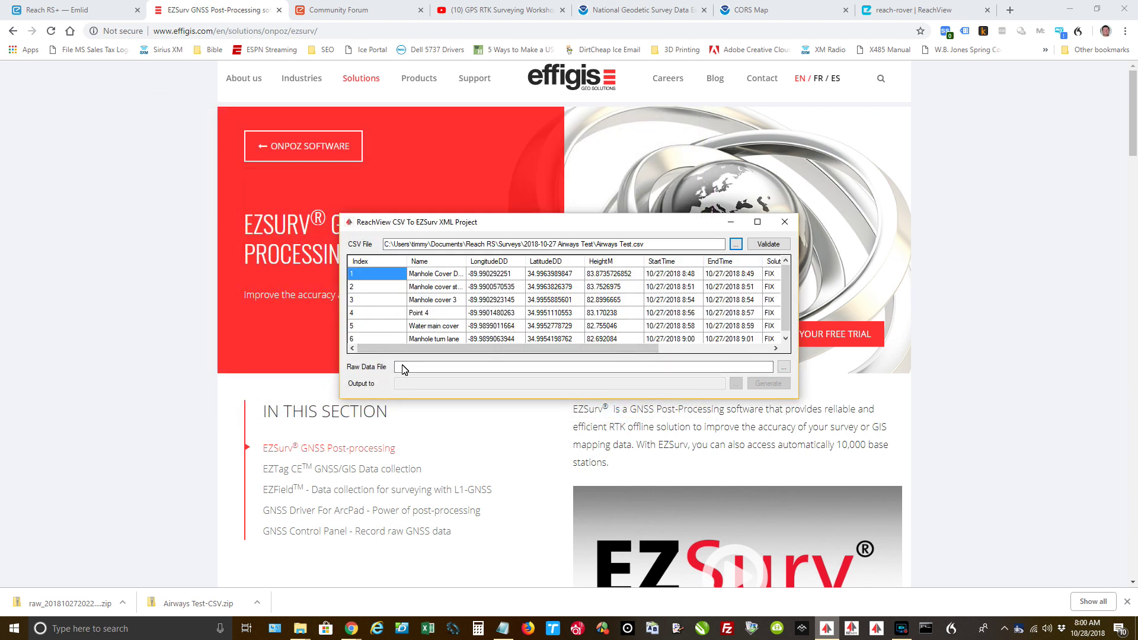
# - Load raw_201810272022.UBX as the raw data file and reposition the converter window
pyautogui.click(782, 370)
pyautogui.click(308, 198)
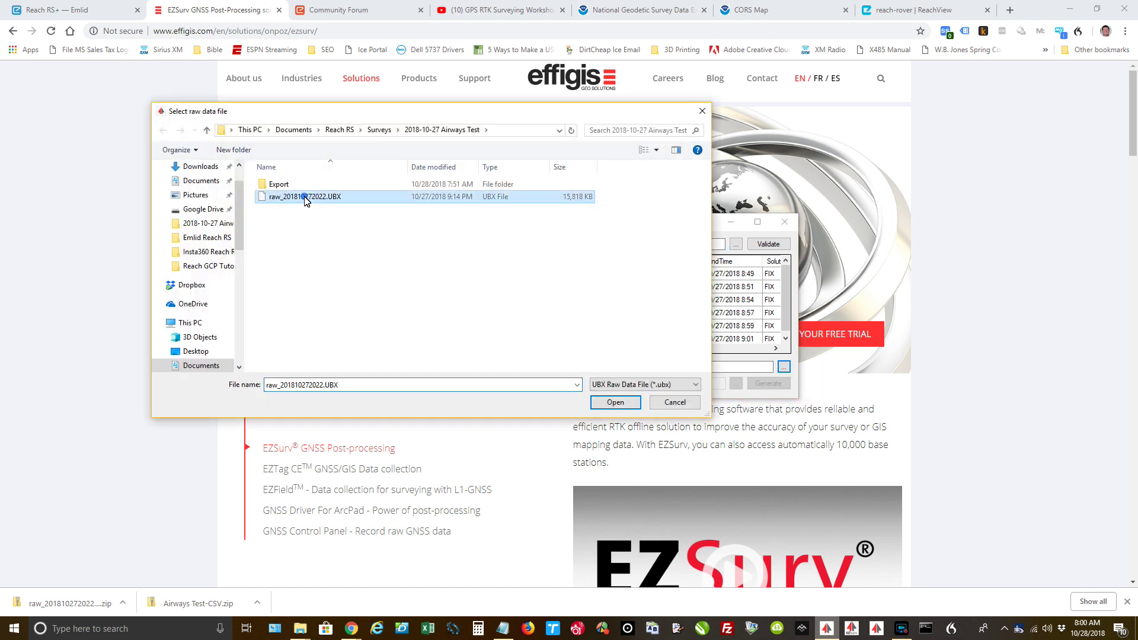
pyautogui.click(616, 402)
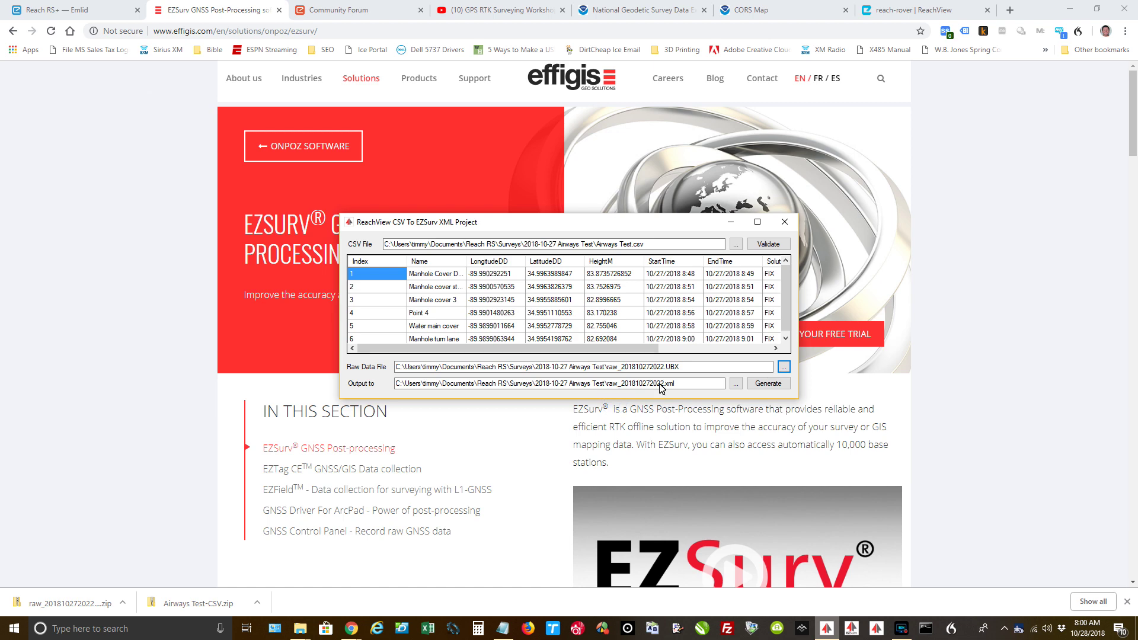
pyautogui.moveTo(569, 224); pyautogui.dragTo(554, 257)
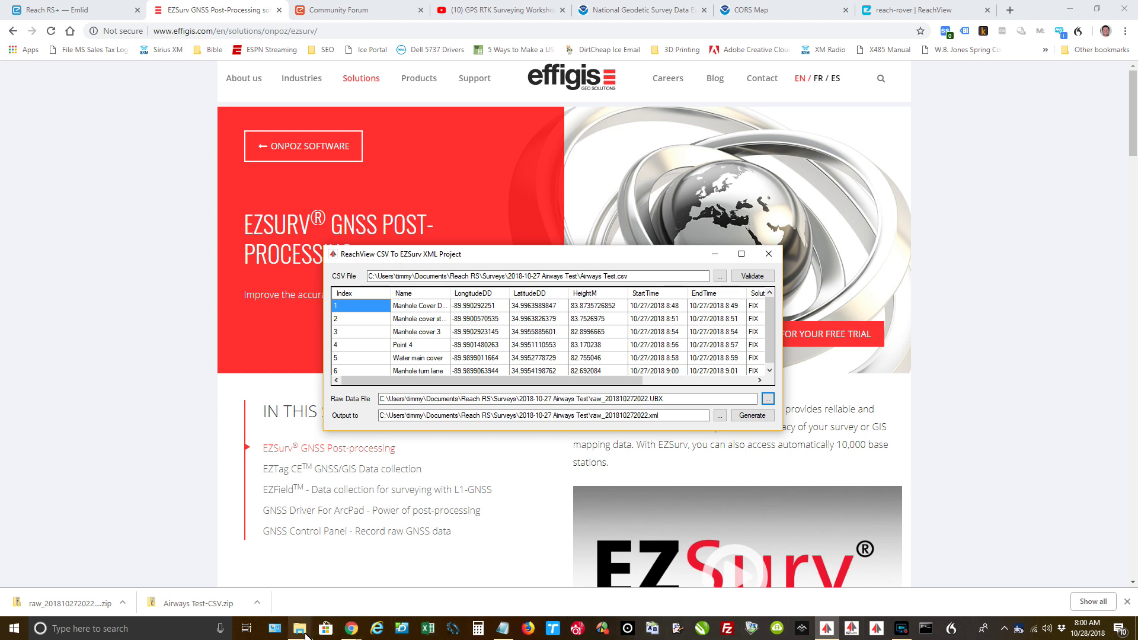
pyautogui.moveTo(294, 635)
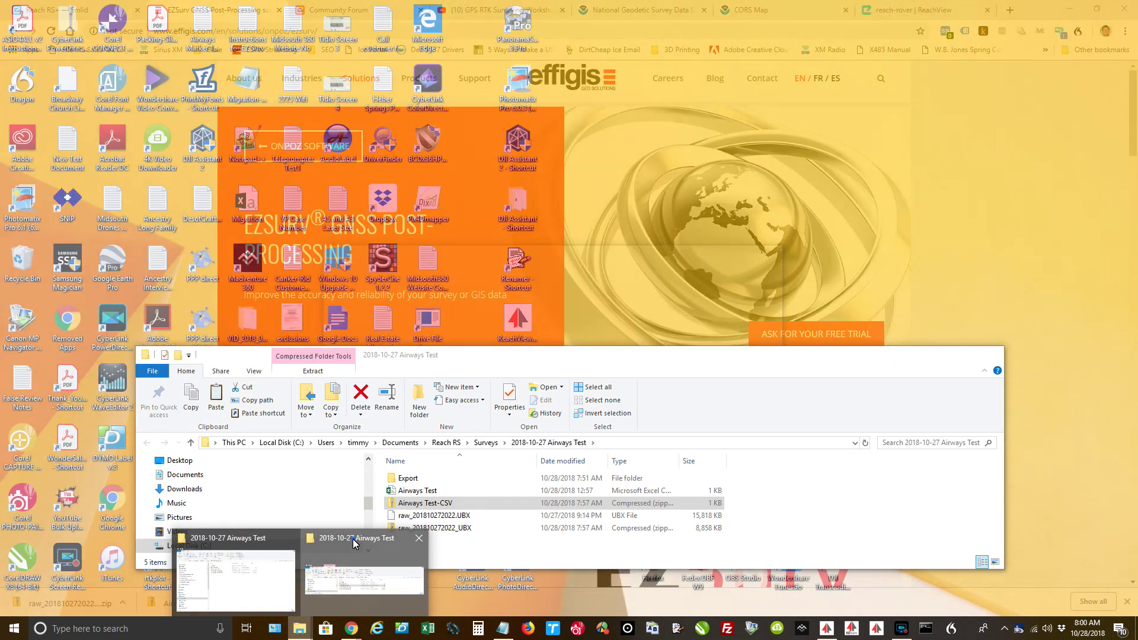
pyautogui.click(352, 542)
pyautogui.moveTo(499, 254); pyautogui.dragTo(476, 129)
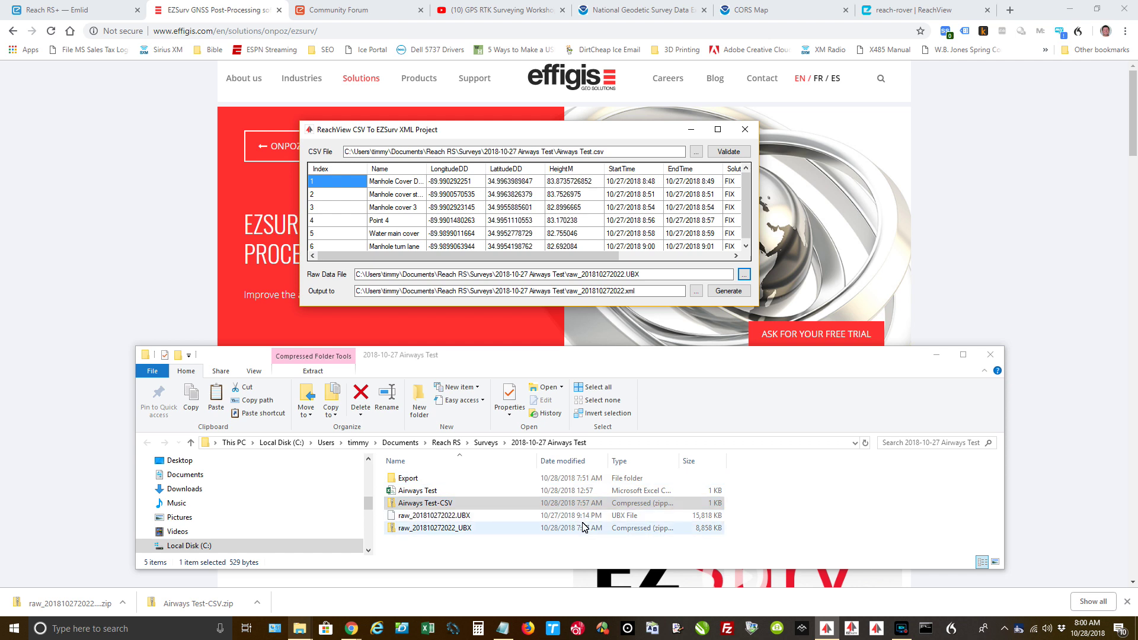
# - Generate the raw_201810272022.xml project and close the converter
pyautogui.click(732, 293)
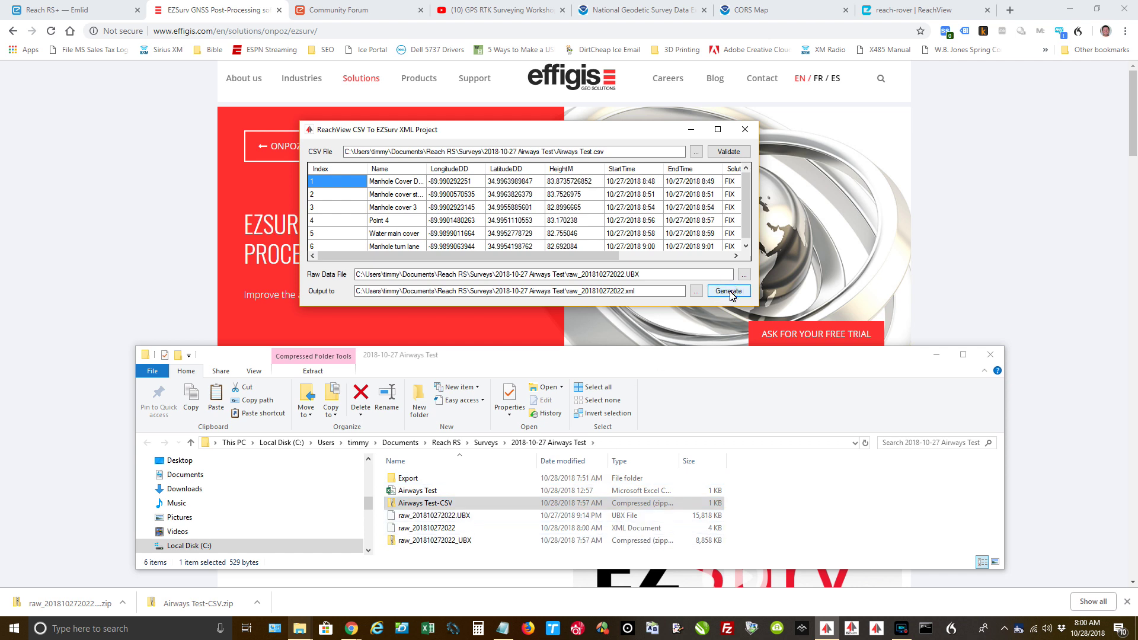
pyautogui.doubleClick(575, 529)
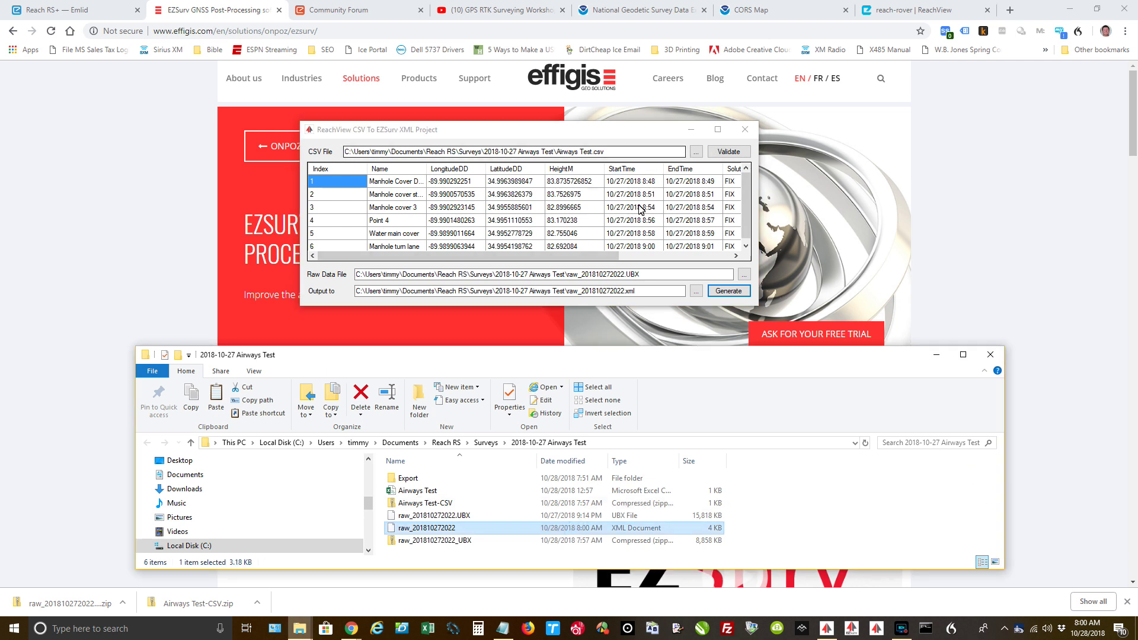
pyautogui.click(745, 131)
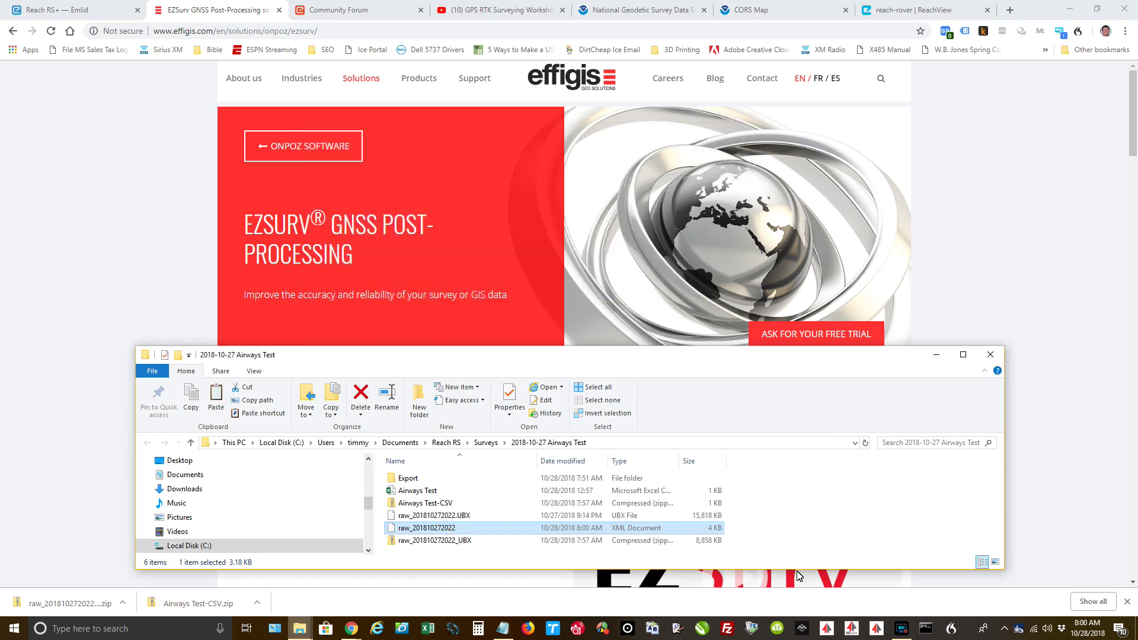
# - Launch EZSurv and import raw_201810272022.xml by dragging it in from the Airways Test folder
pyautogui.click(852, 630)
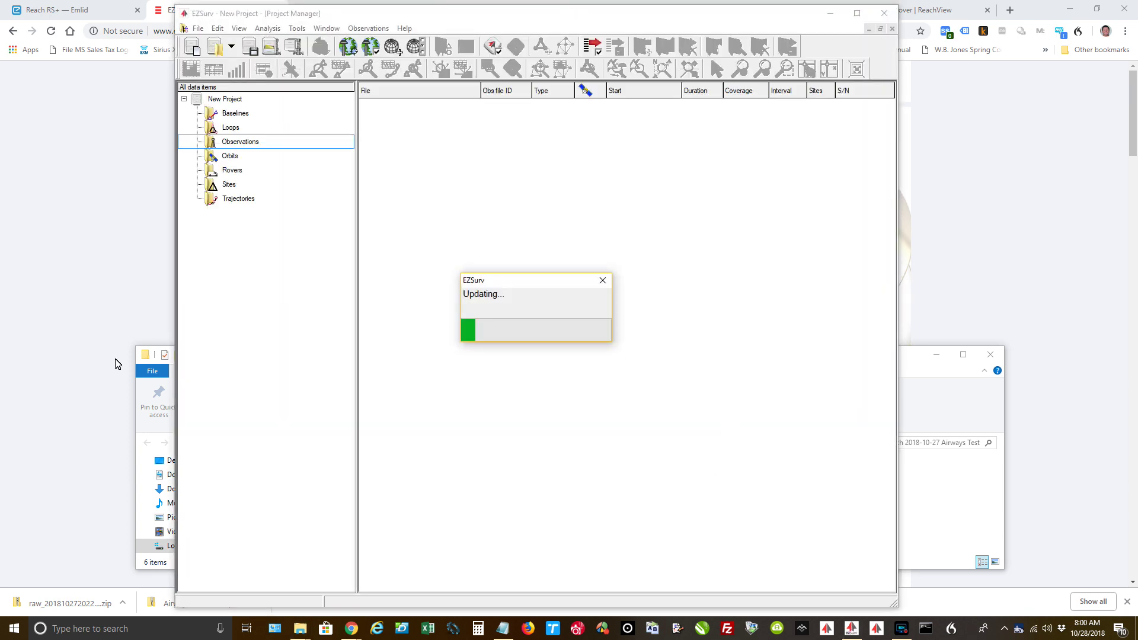
pyautogui.click(141, 396)
pyautogui.moveTo(427, 362); pyautogui.dragTo(405, 376)
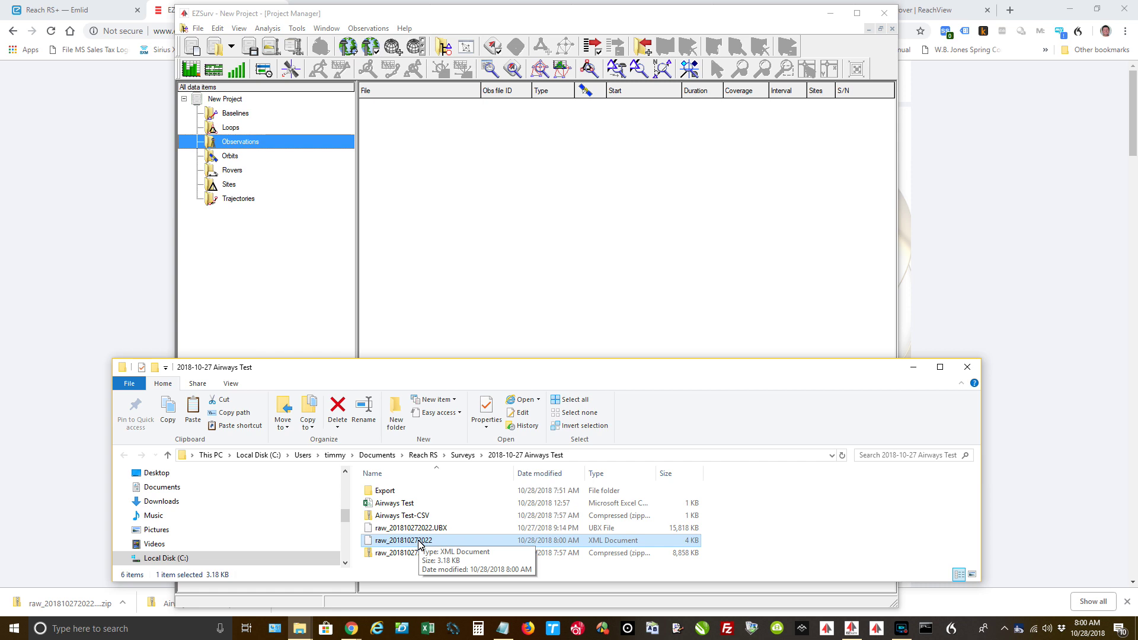
pyautogui.moveTo(419, 544); pyautogui.dragTo(439, 213)
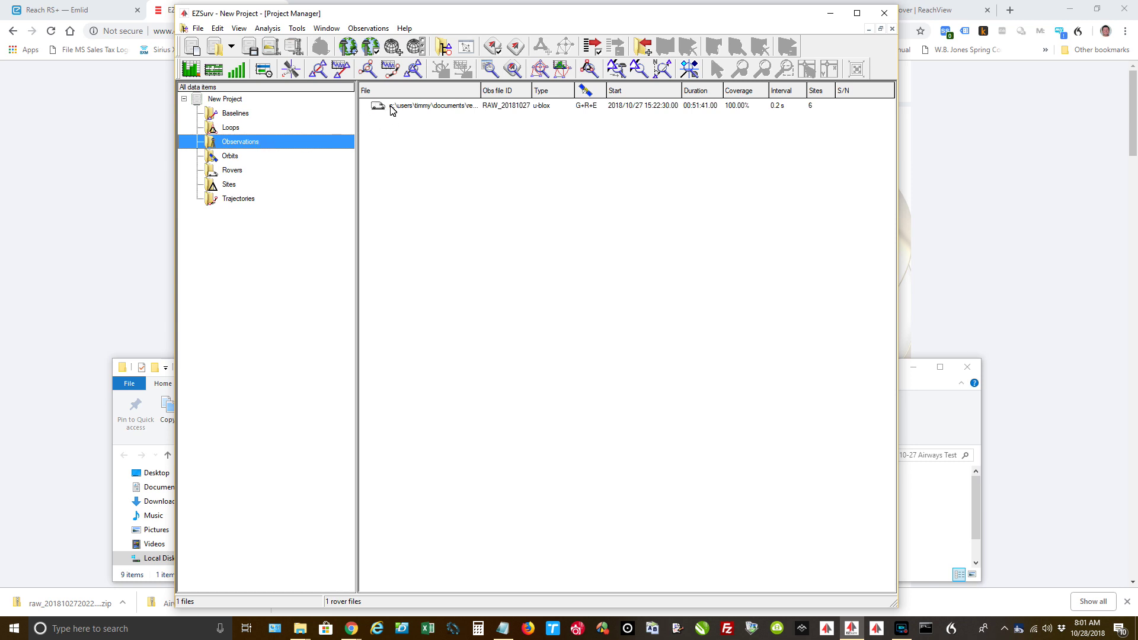
pyautogui.click(230, 184)
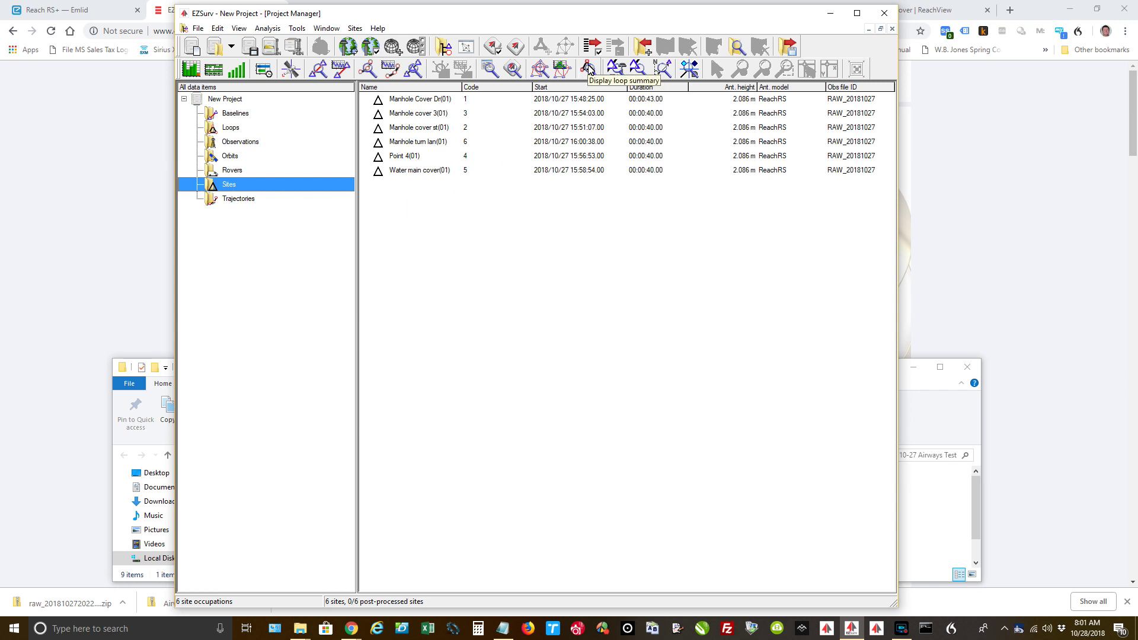
# - Display the Field Coordinates report showing six FIXED sites in NAD83(2011)
pyautogui.click(617, 70)
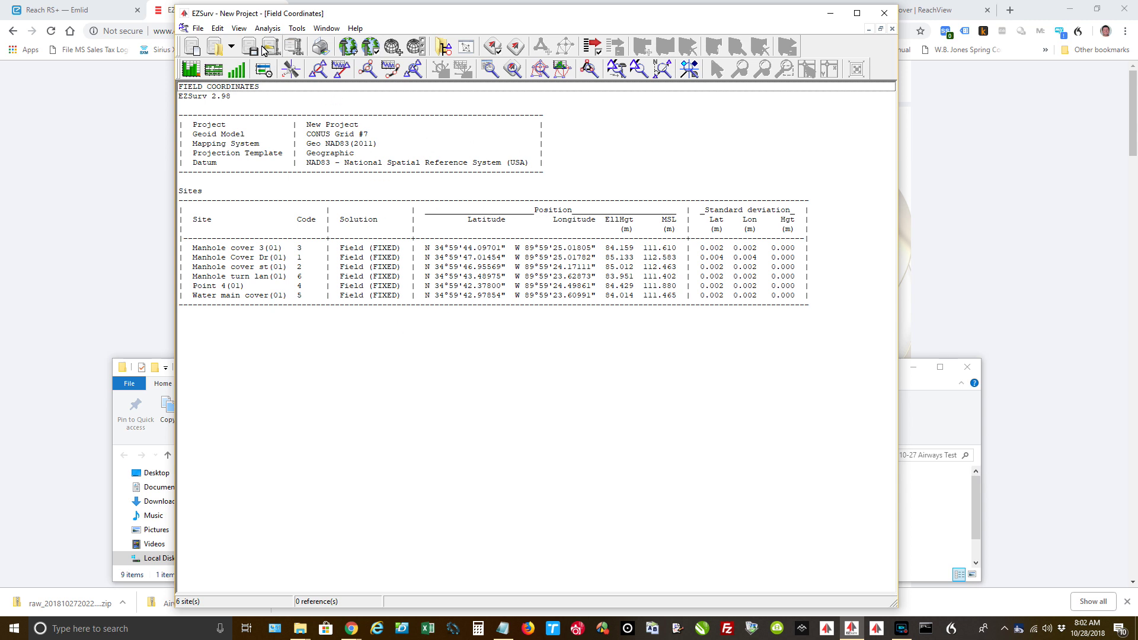
pyautogui.click(294, 29)
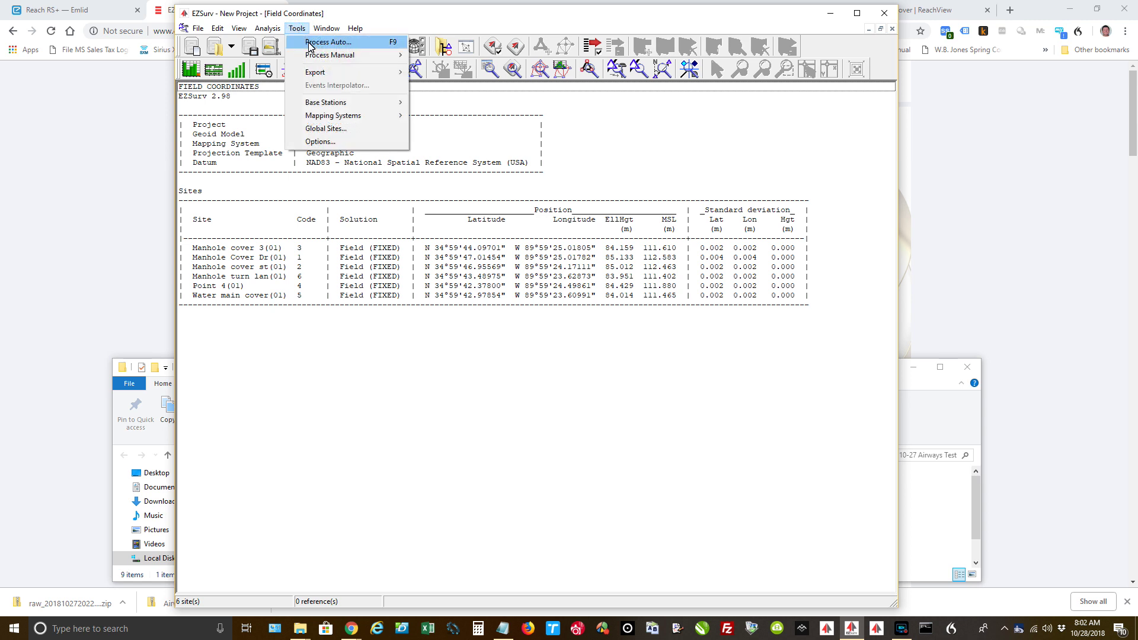
# - Run Process Auto against base zme1 and display the Post-Processed Coordinates report
pyautogui.click(308, 43)
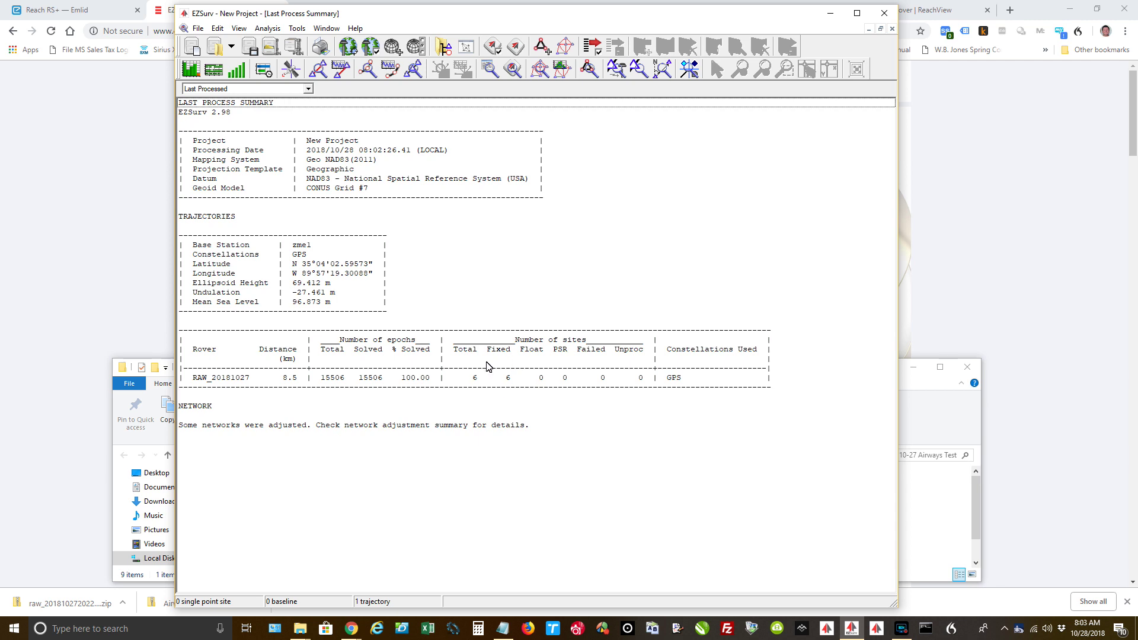
pyautogui.click(616, 70)
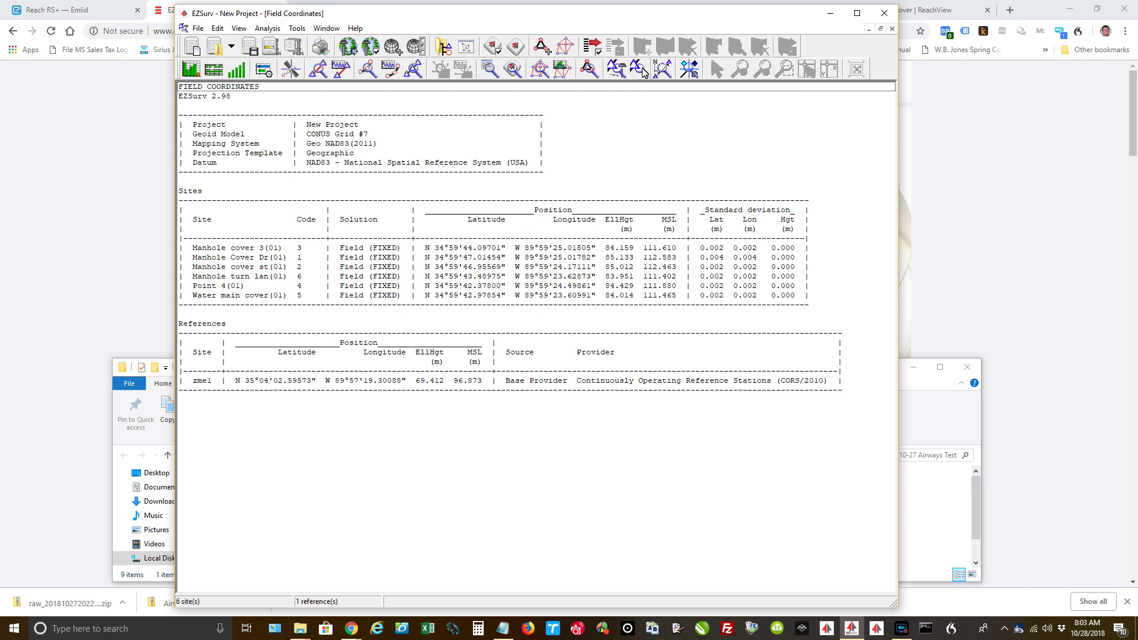
pyautogui.click(642, 68)
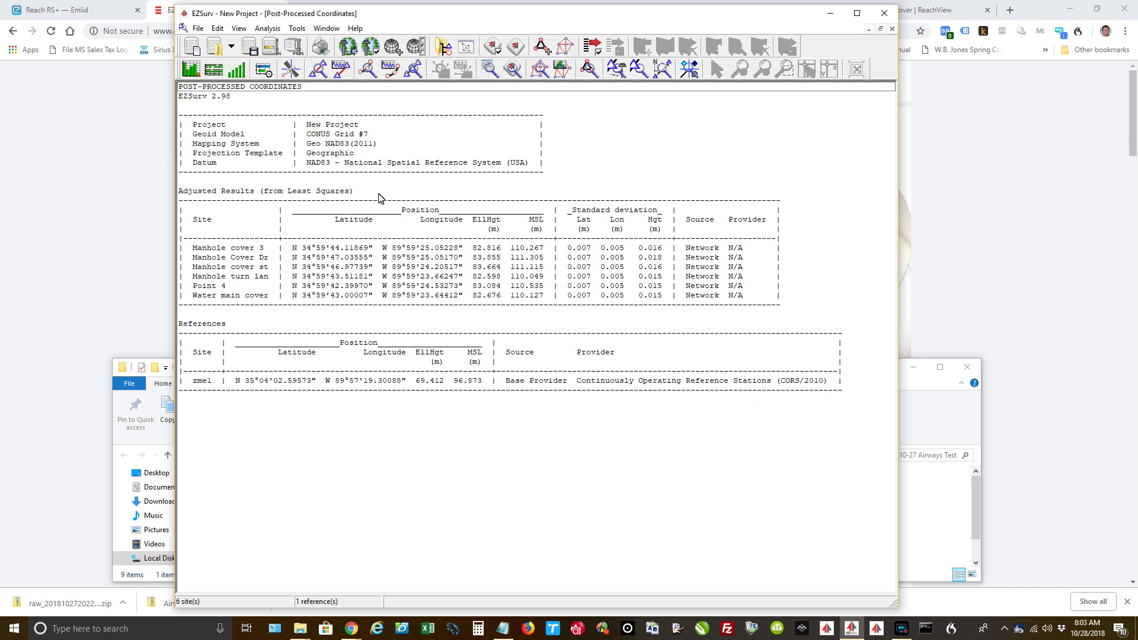
pyautogui.click(297, 30)
# - Export the sites' field coordinates as CSV 'GCP Export_Sites PRE Processed'
pyautogui.moveTo(325, 73)
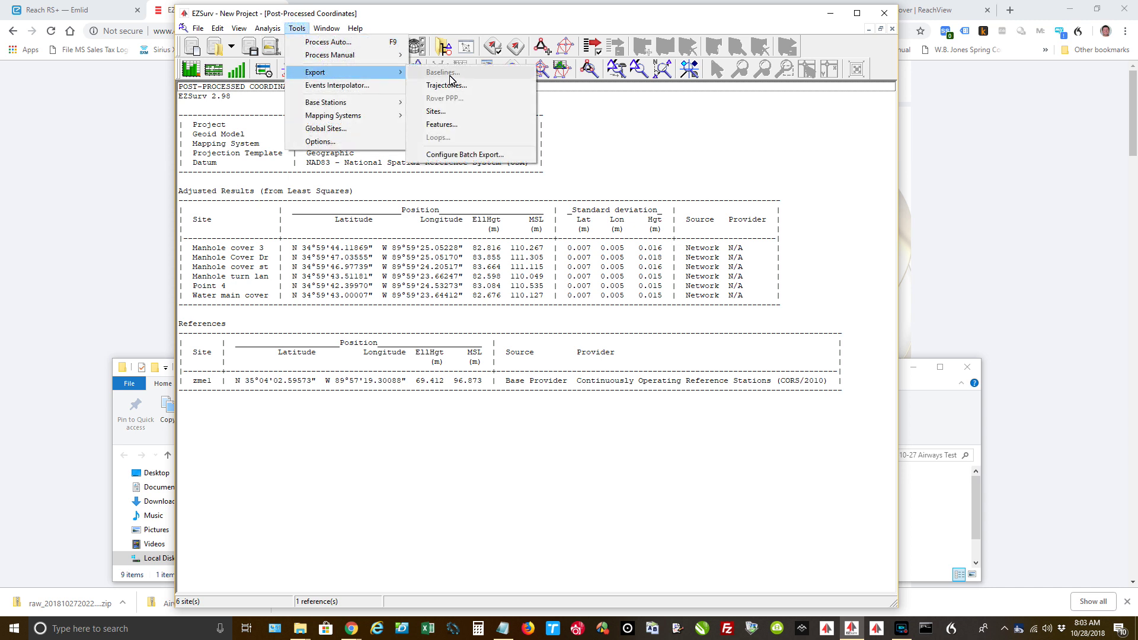
pyautogui.click(442, 111)
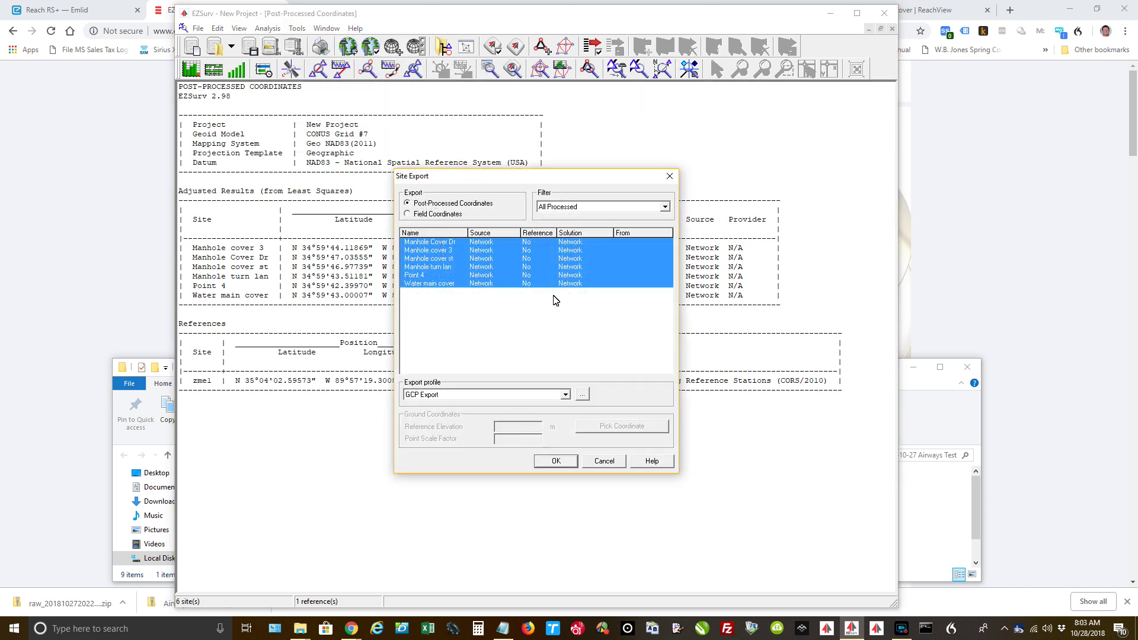
pyautogui.click(408, 218)
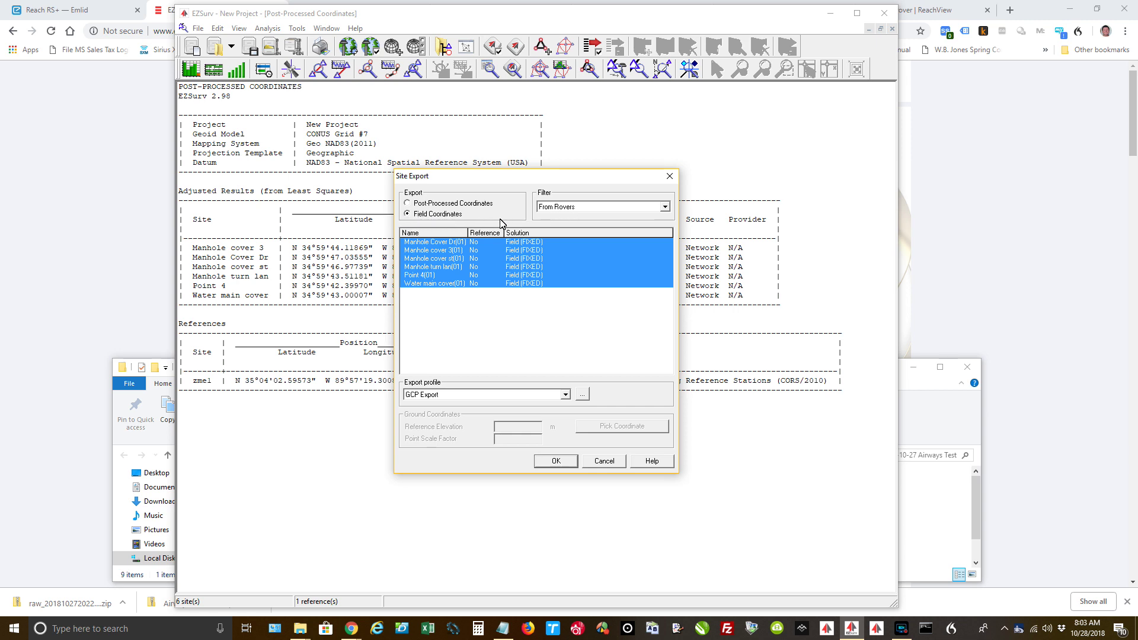
pyautogui.click(557, 462)
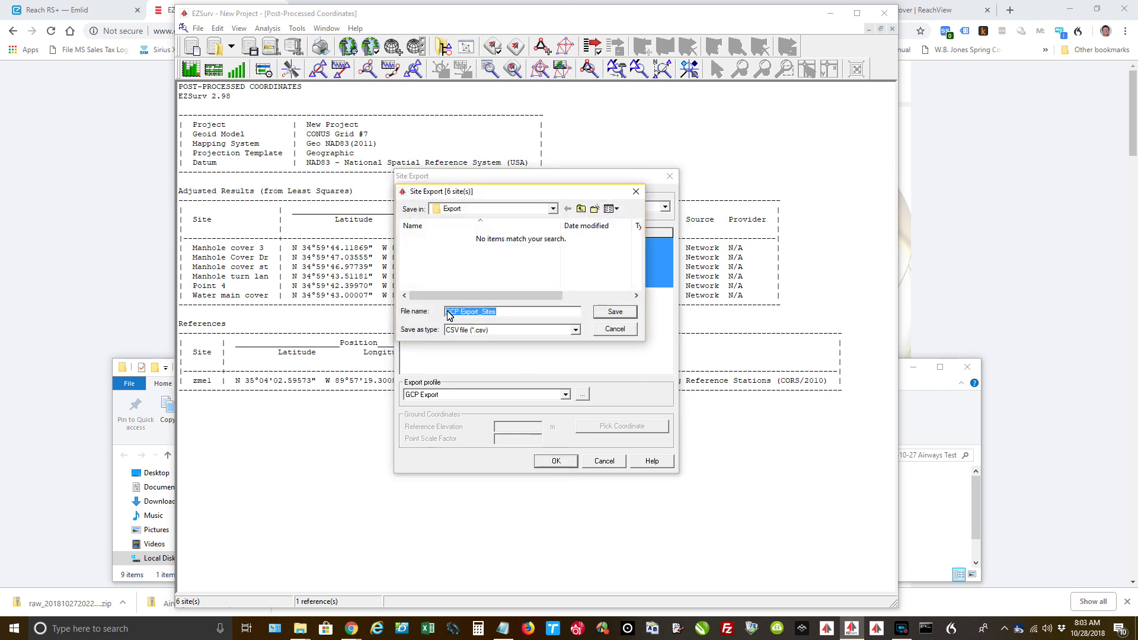
pyautogui.click(505, 313)
pyautogui.click(615, 312)
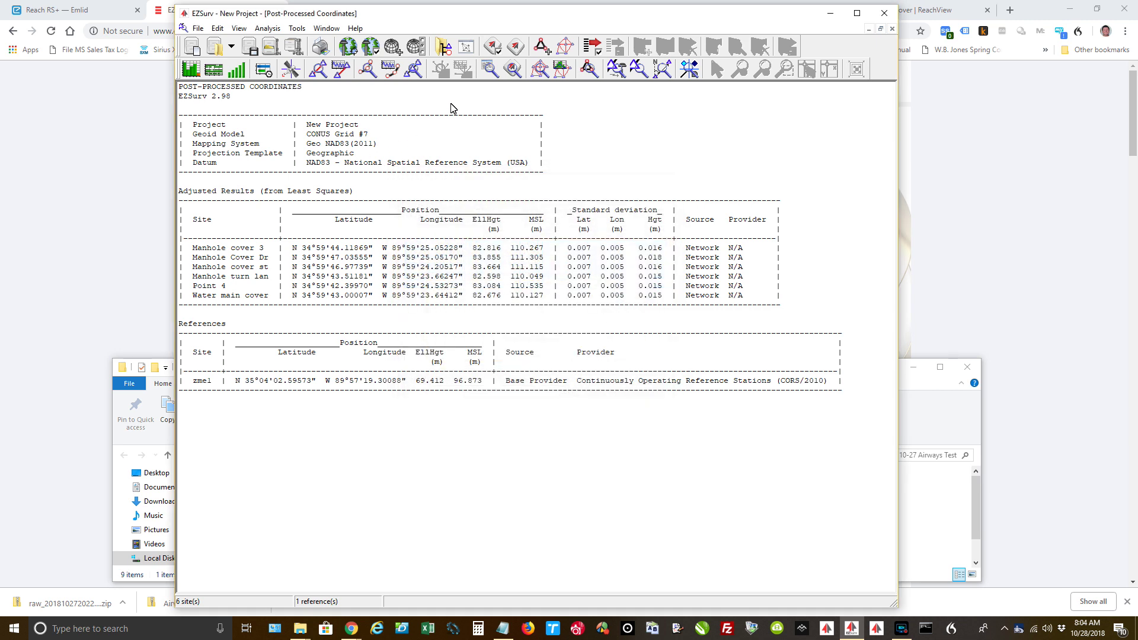
# - Export all six post-processed sites as CSV 'GCP Export_Sites POST Processed'
pyautogui.click(296, 29)
pyautogui.moveTo(332, 73)
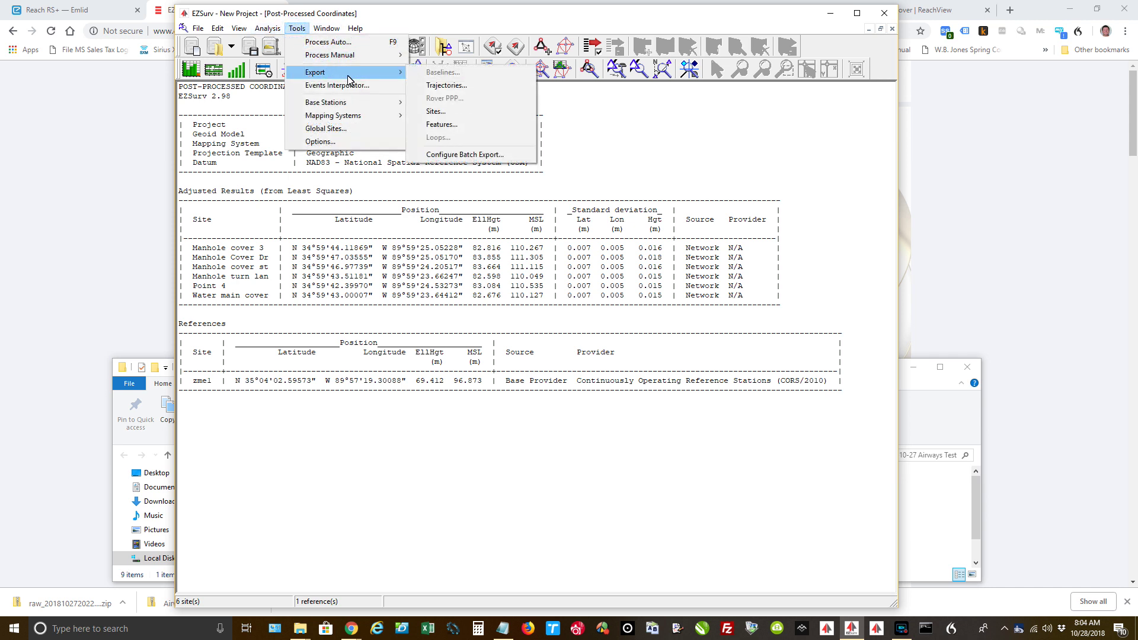
pyautogui.click(452, 115)
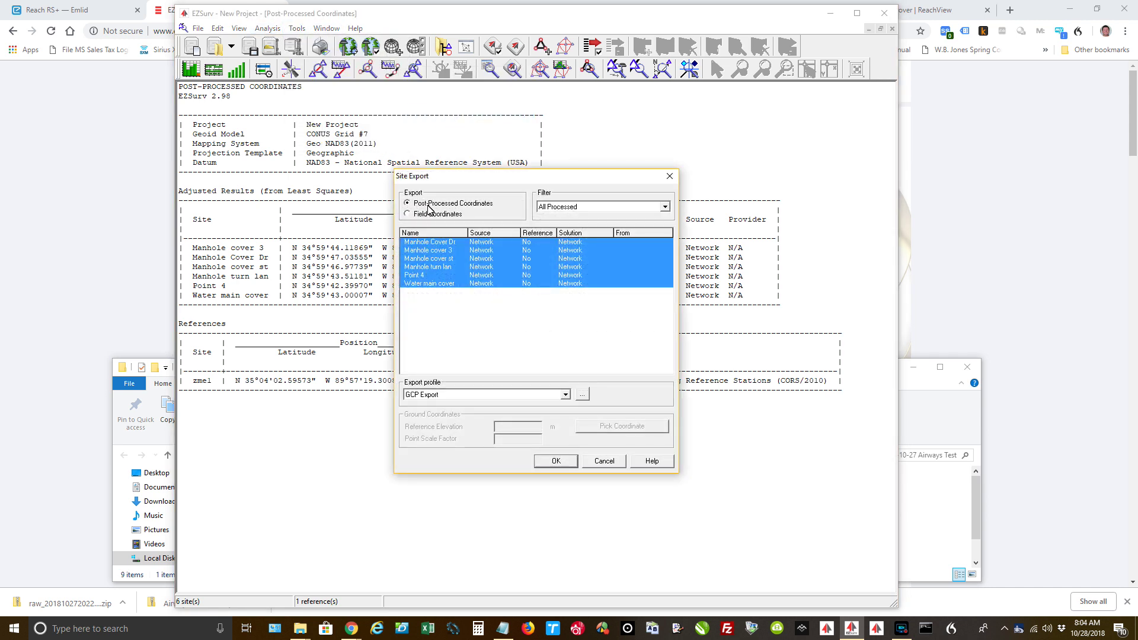
pyautogui.click(556, 461)
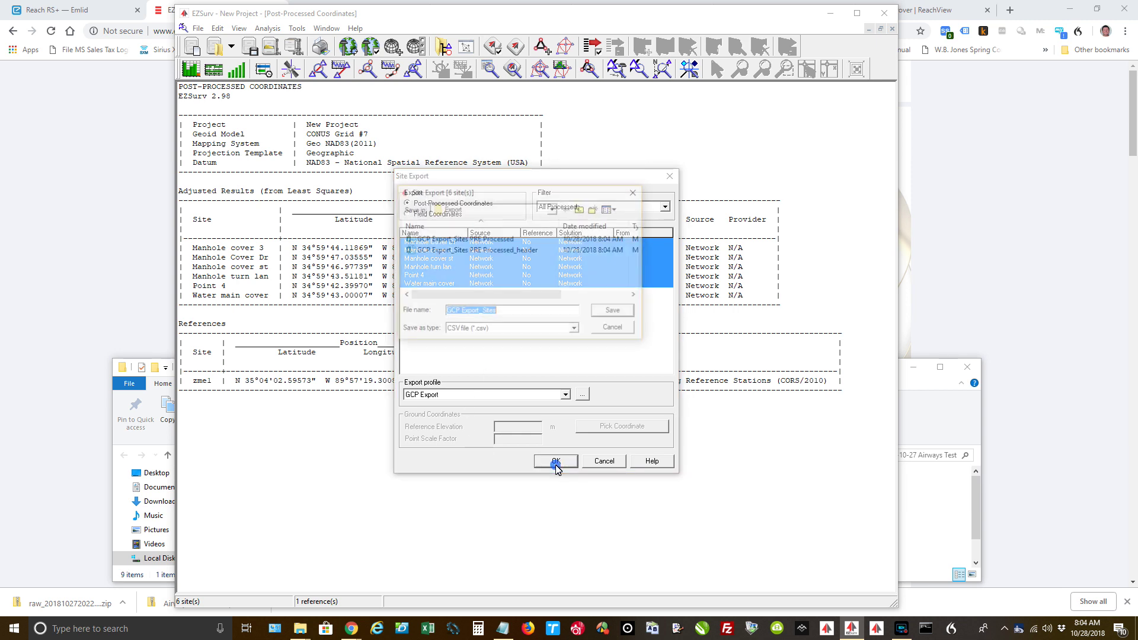
pyautogui.click(508, 315)
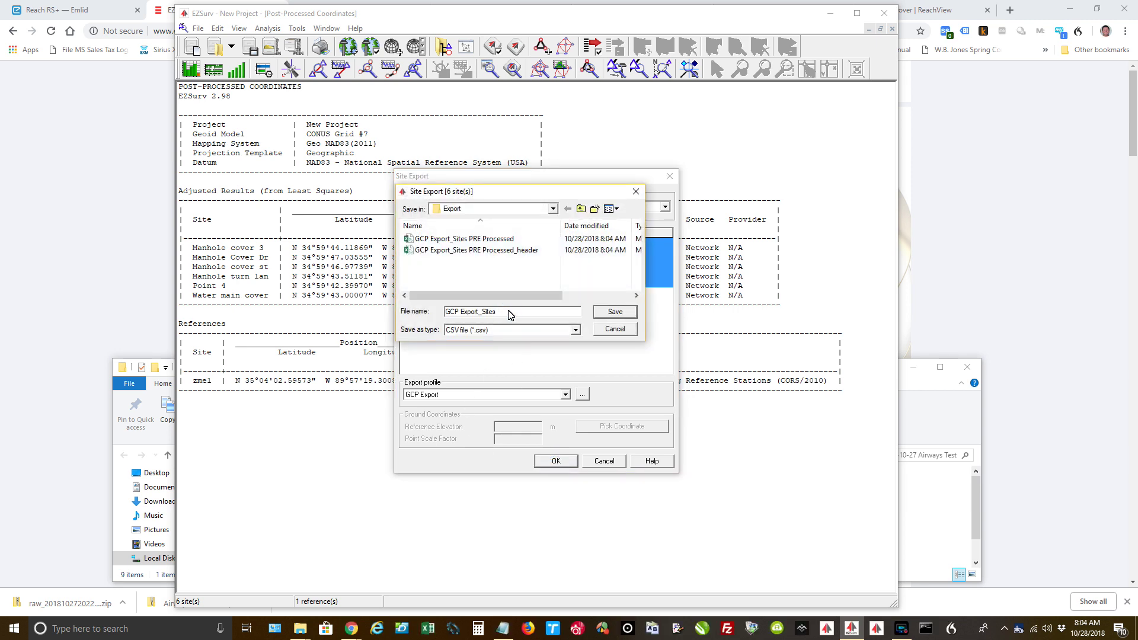
pyautogui.write('POST Processed')
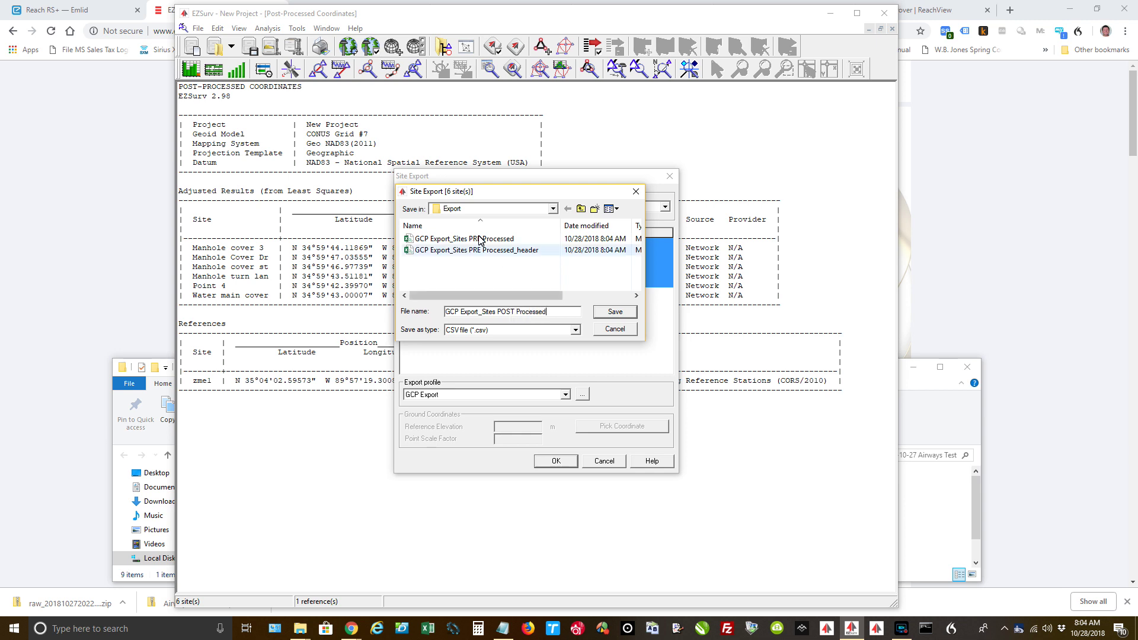
pyautogui.click(616, 312)
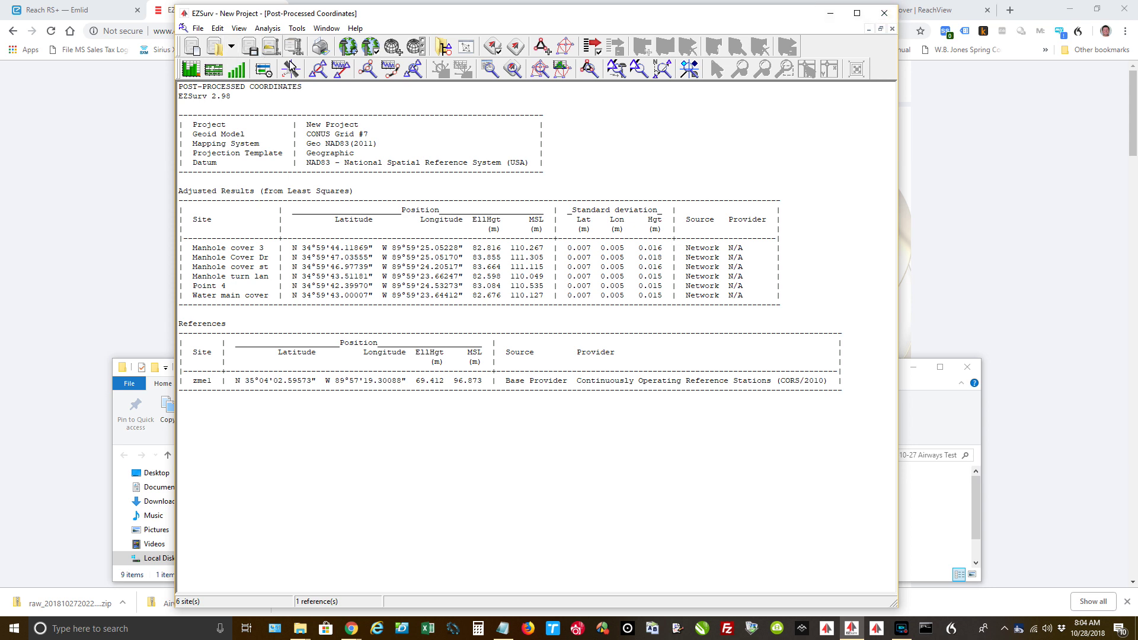
# - Quit EZSurv and decline to save the project changes
pyautogui.click(884, 18)
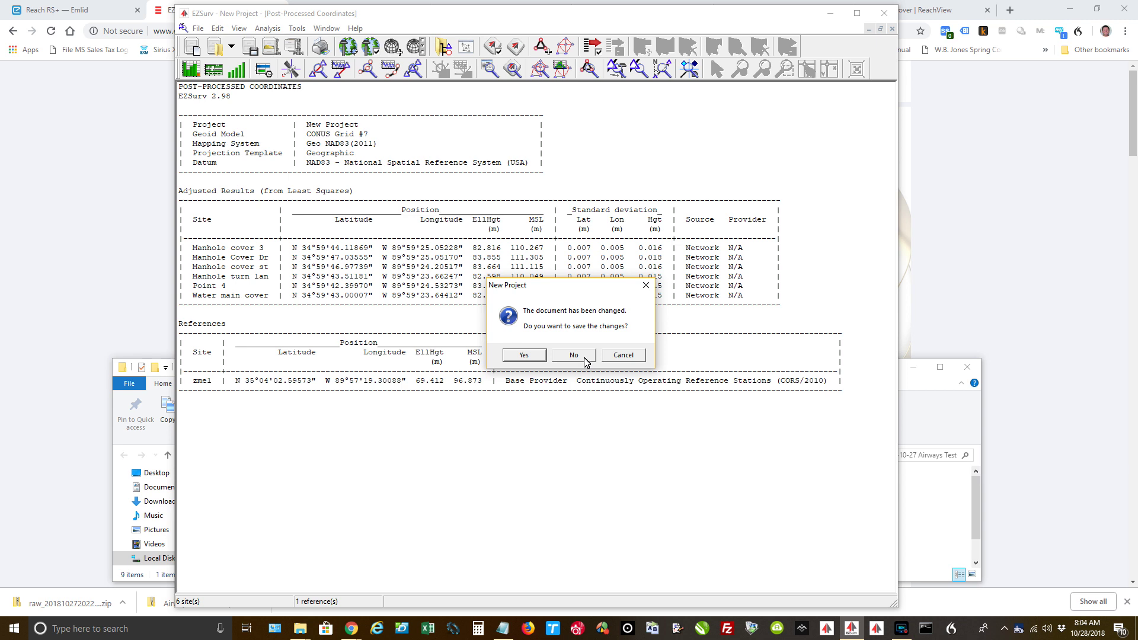
pyautogui.click(574, 355)
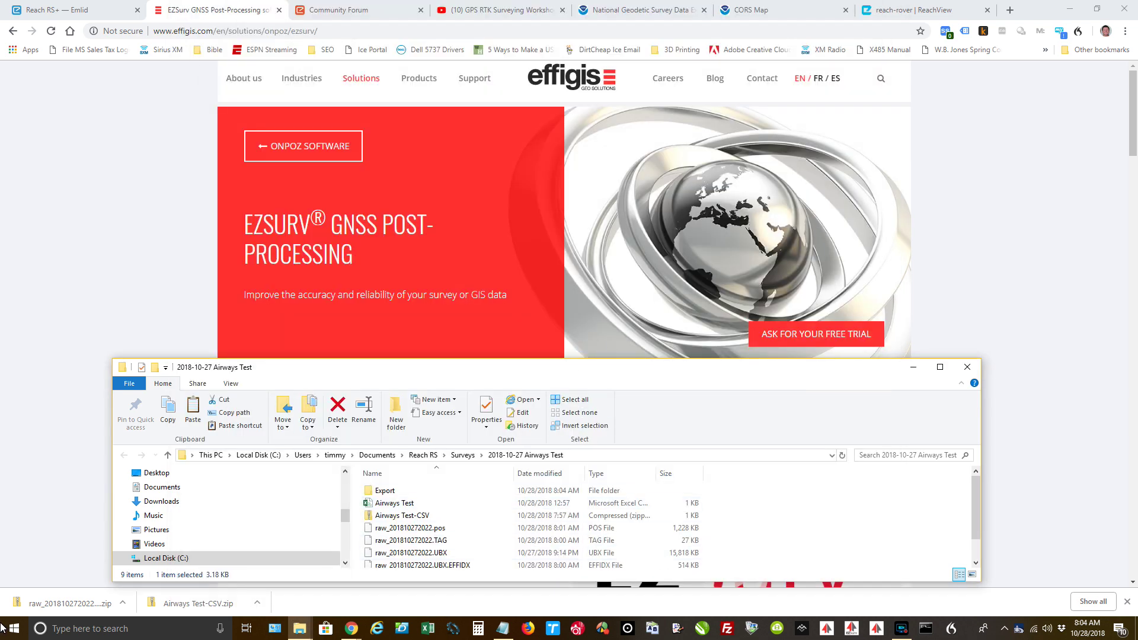
# - Launch Google Earth Pro from the Windows search
pyautogui.click(89, 630)
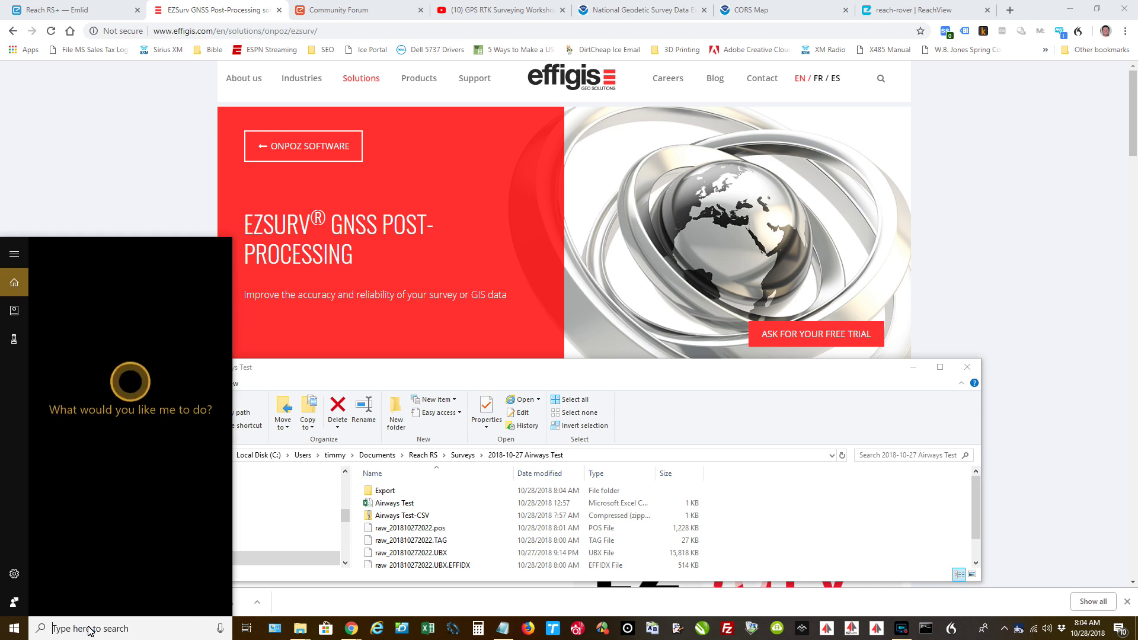
pyautogui.write('earth')
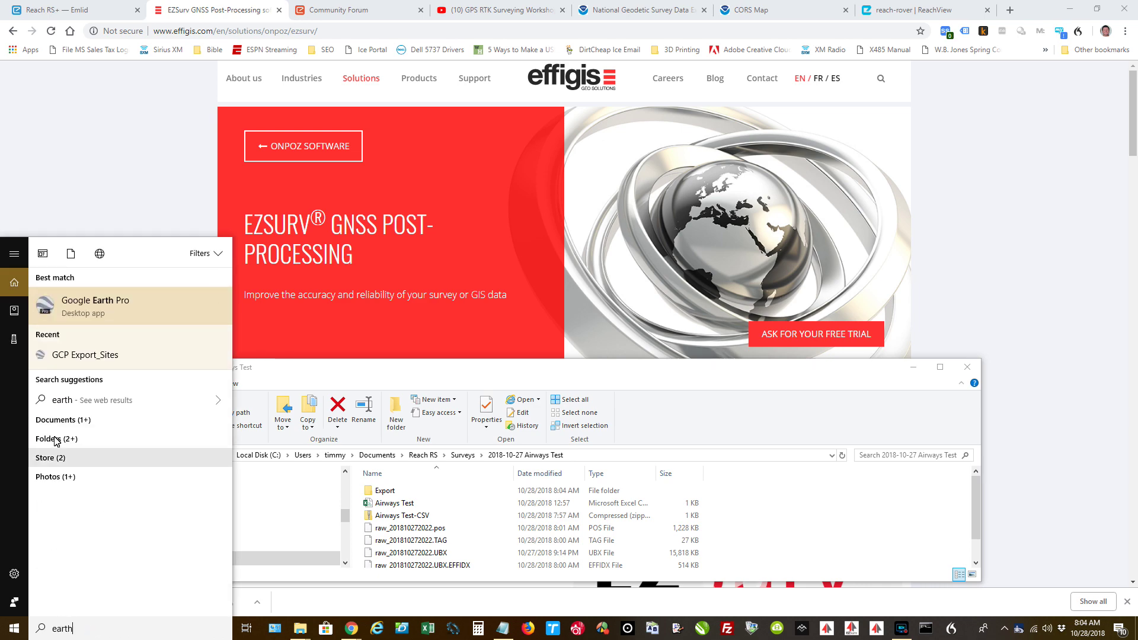
pyautogui.click(111, 312)
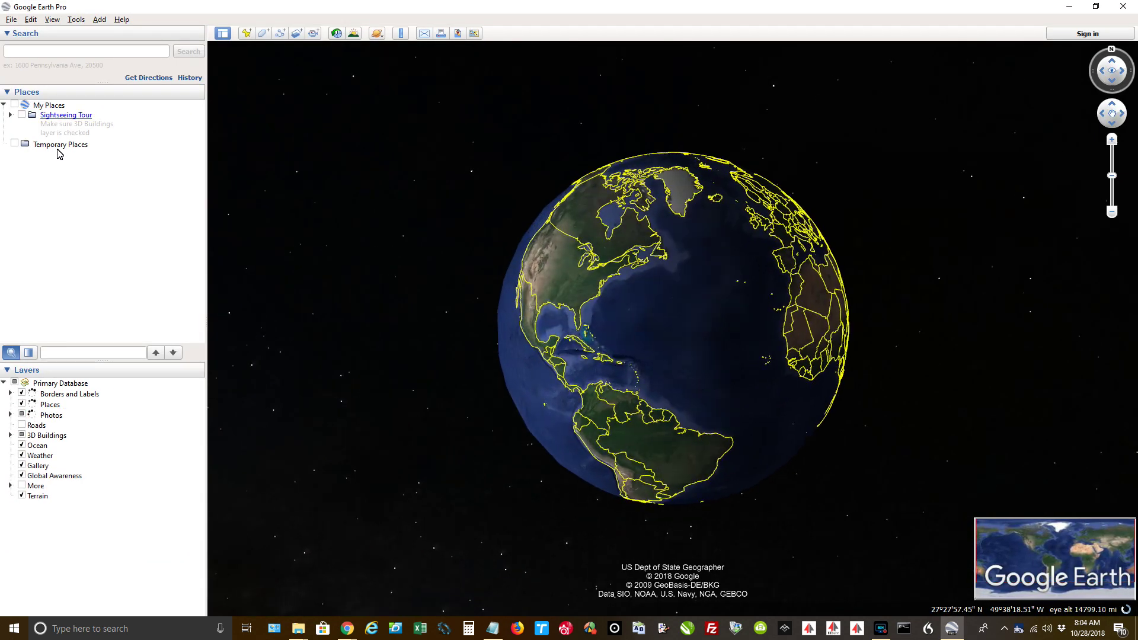
# - Import GCP Export_Sites POST Processed.csv as comma-separated data using the Lat and Lon fields
pyautogui.click(11, 19)
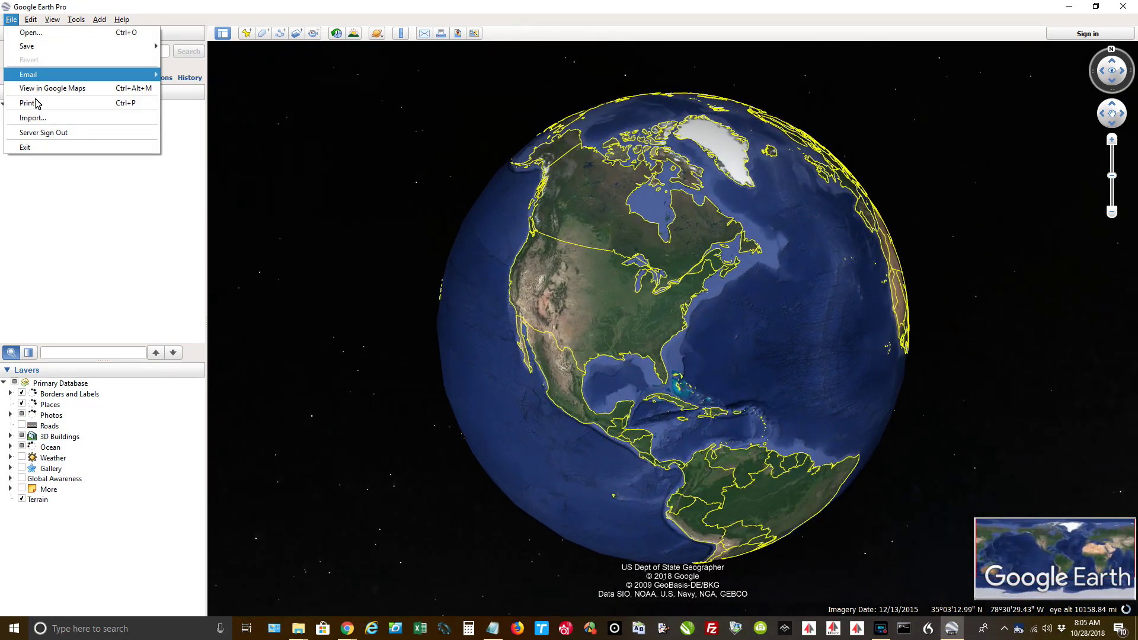
pyautogui.click(33, 118)
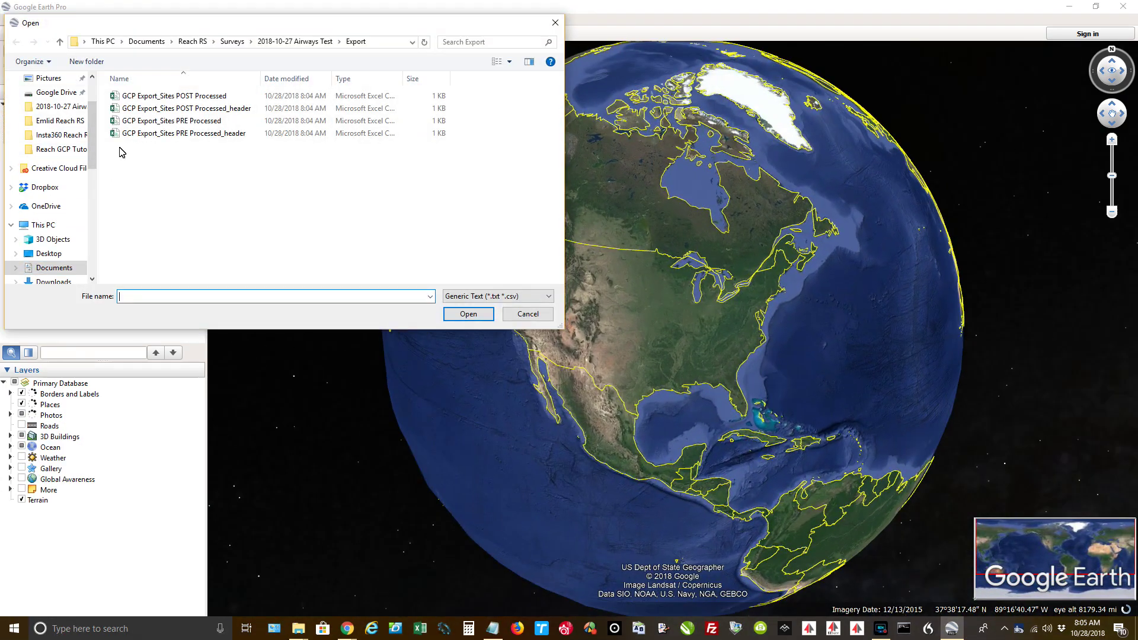
pyautogui.click(188, 122)
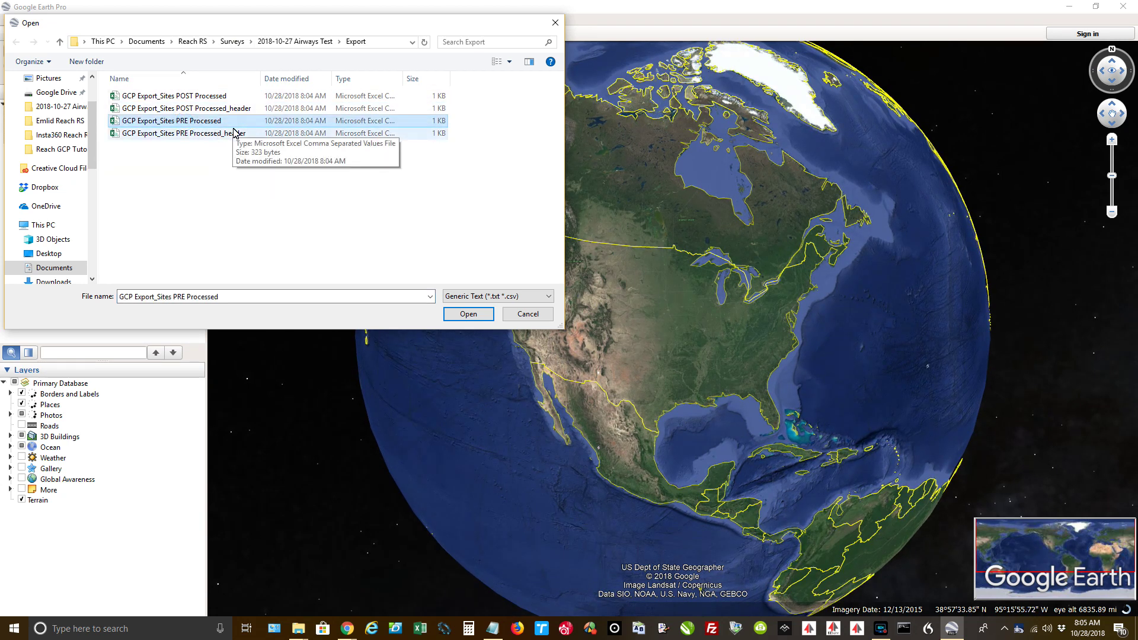
pyautogui.click(211, 96)
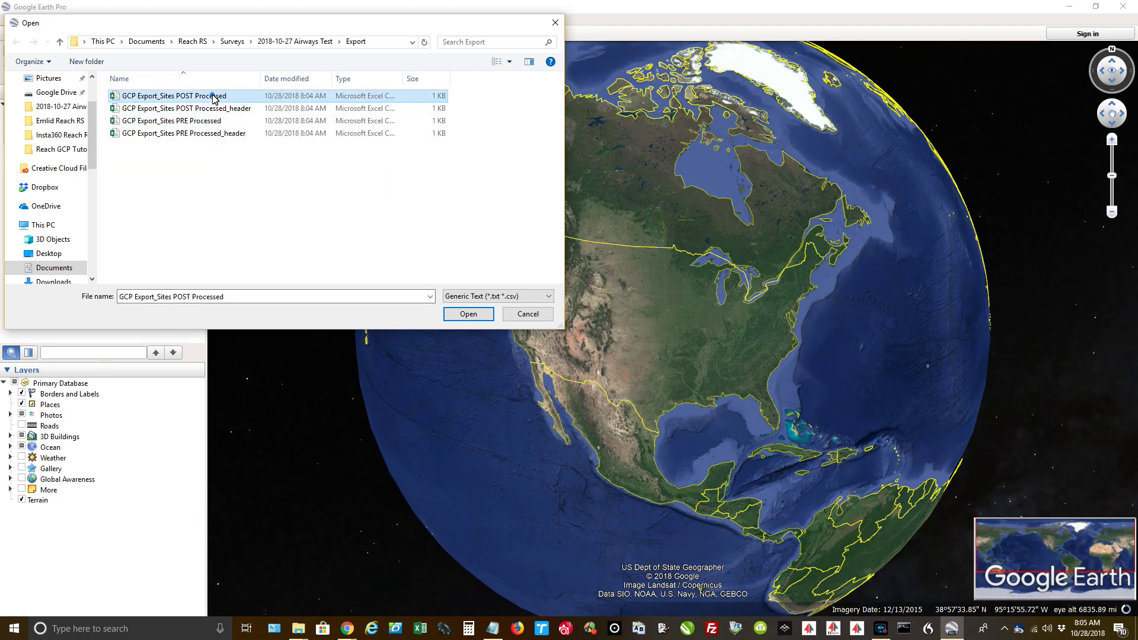
pyautogui.click(475, 317)
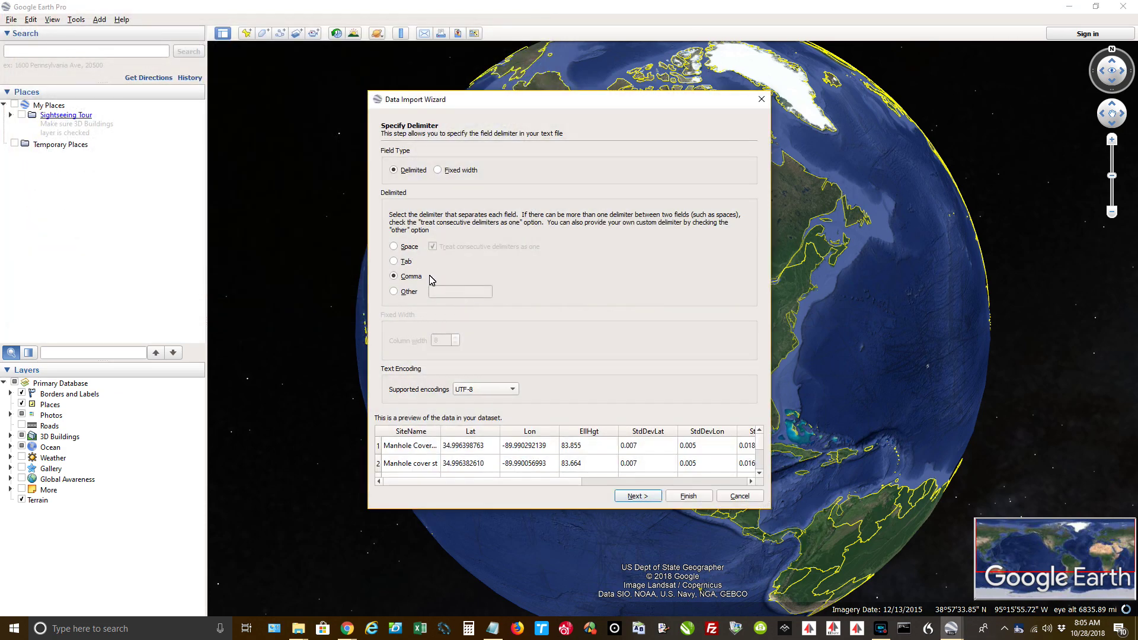
pyautogui.click(632, 497)
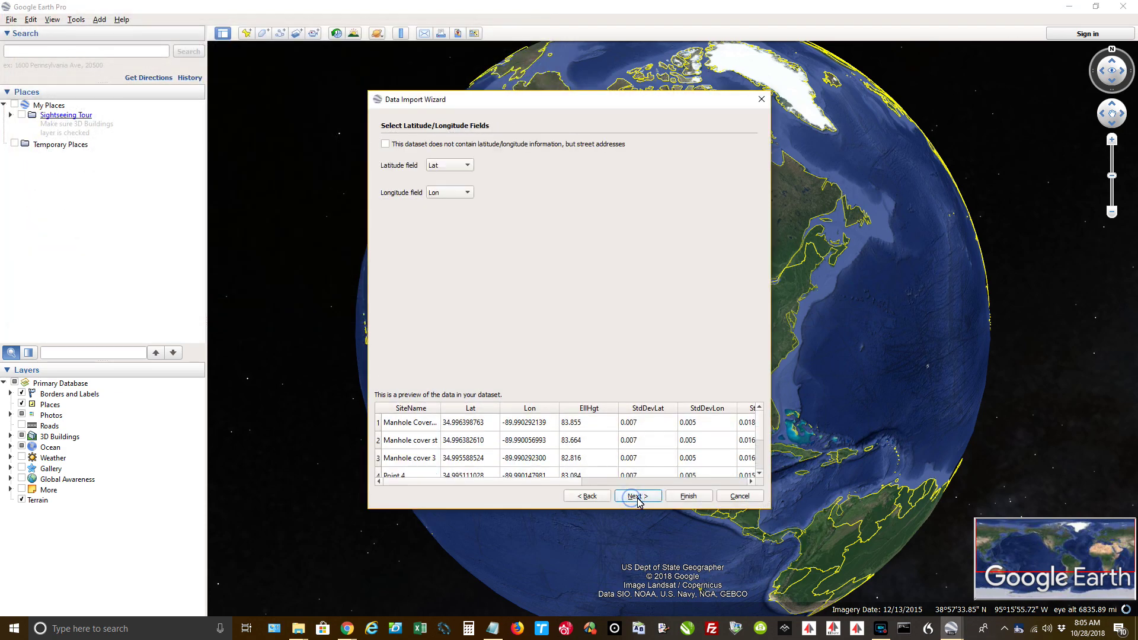
pyautogui.click(690, 498)
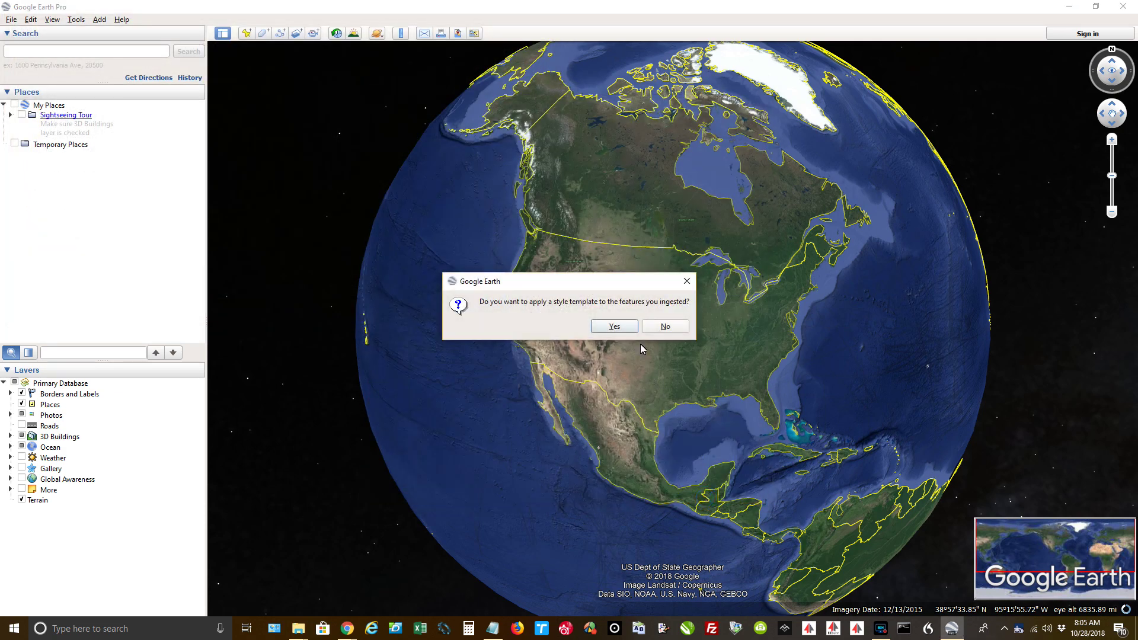
# - Style the imported POST points with the existing GCP Tutorial template
pyautogui.click(614, 326)
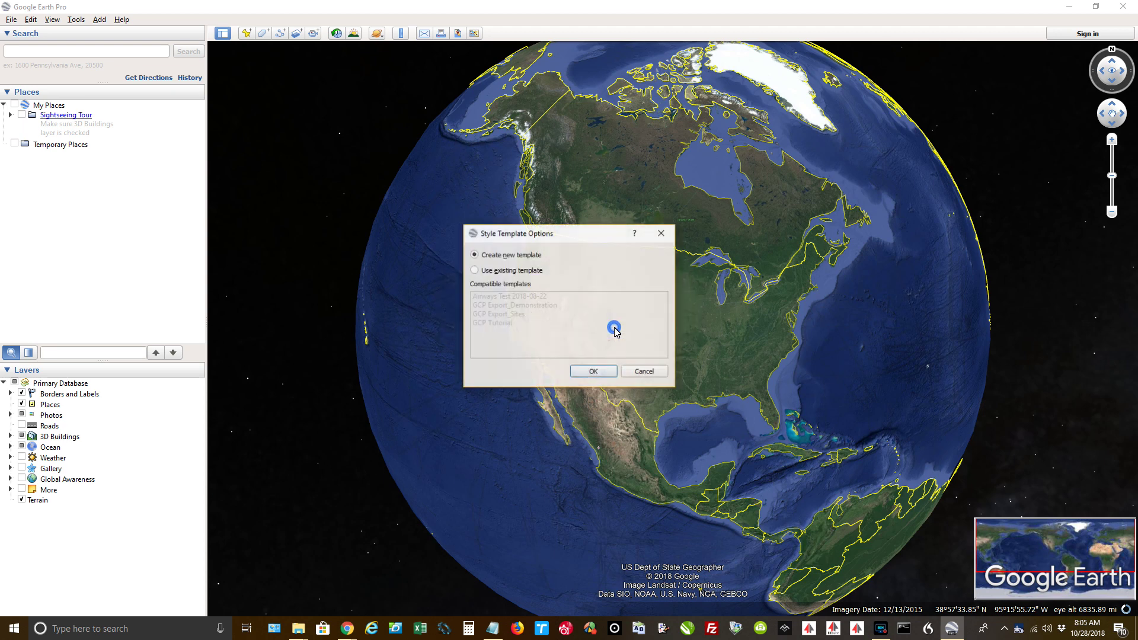
pyautogui.click(477, 270)
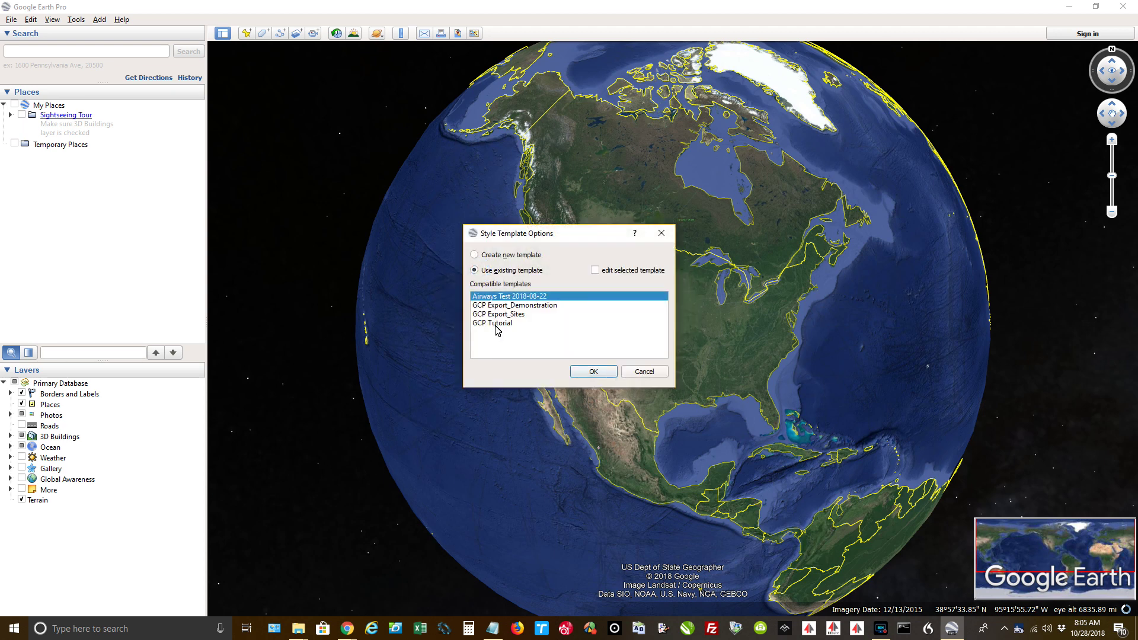
pyautogui.click(496, 324)
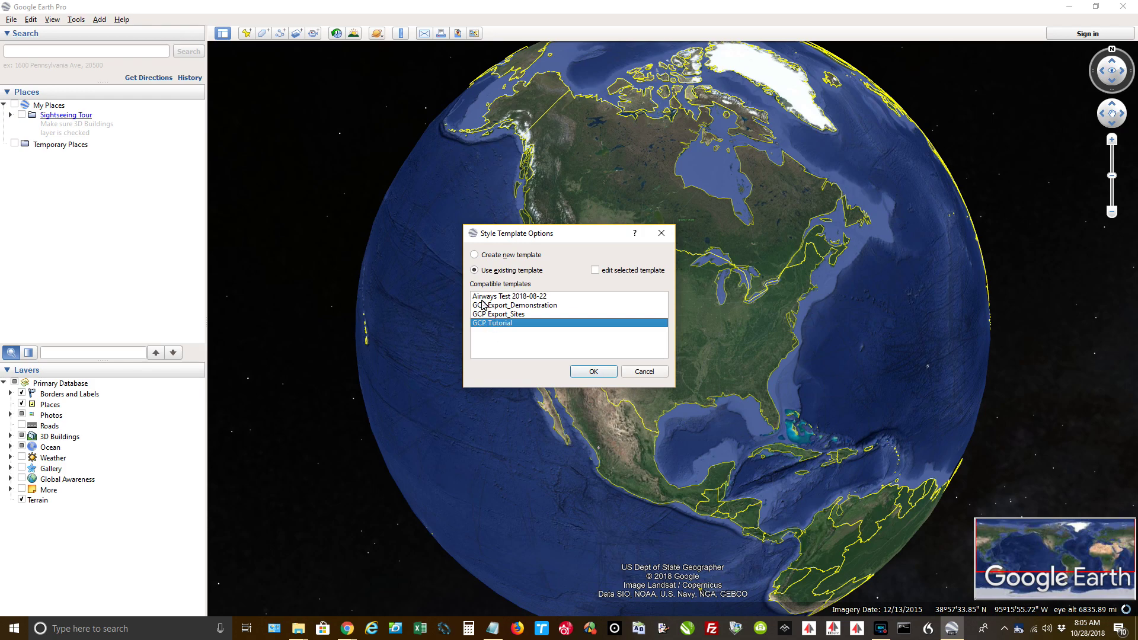
pyautogui.click(594, 372)
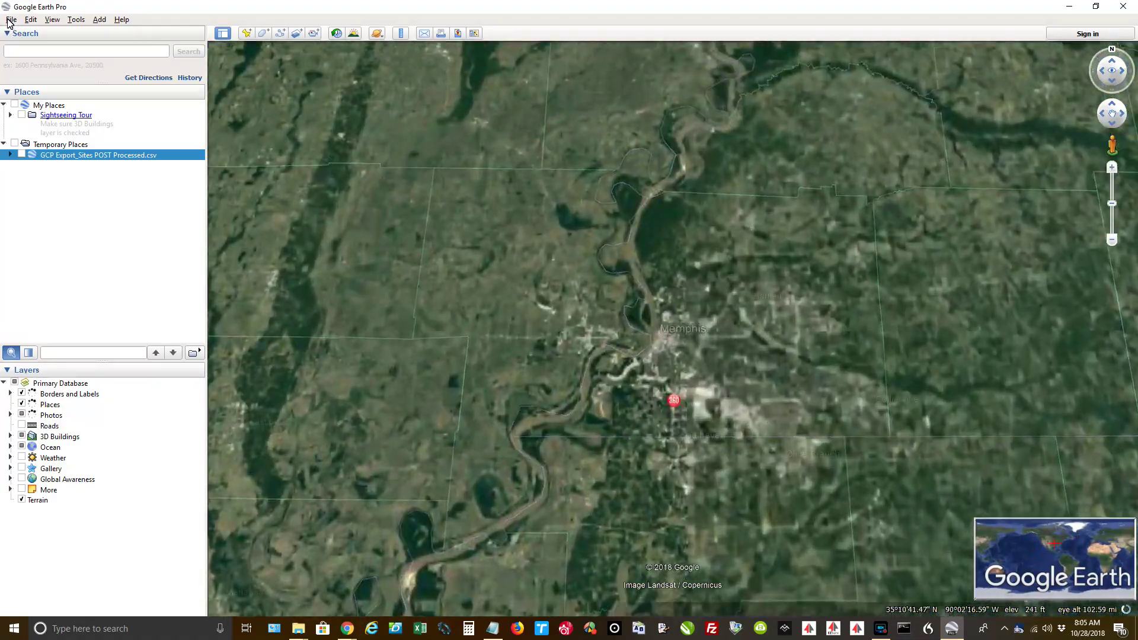
pyautogui.click(11, 19)
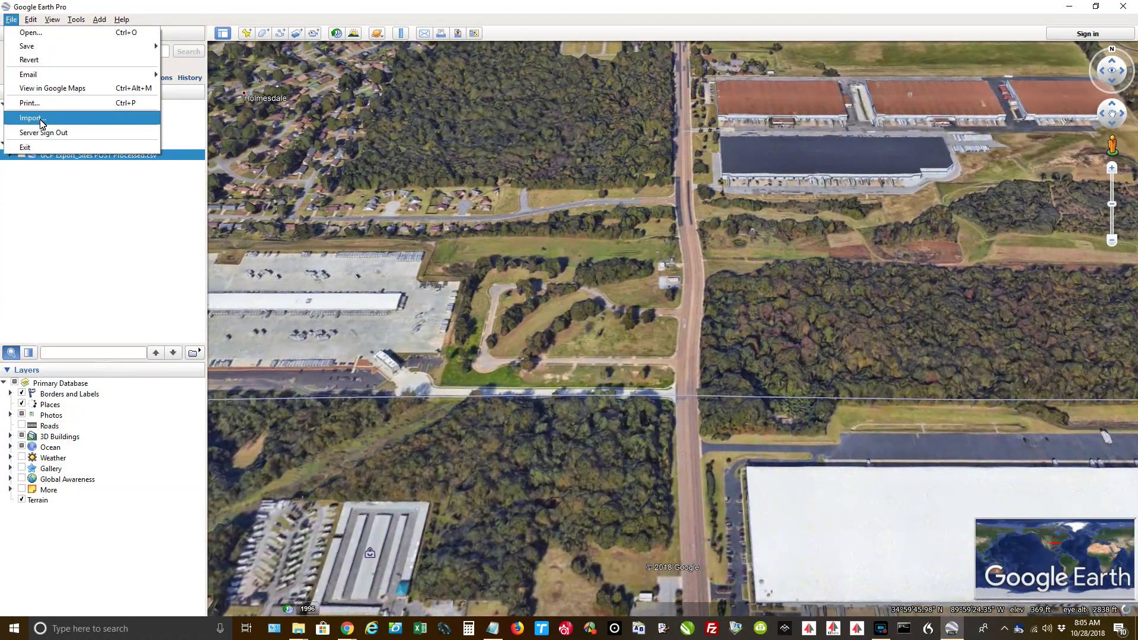
# - Open GCP Export_Sites PRE Processed.csv for import, after cancelling a first attempt
pyautogui.click(42, 121)
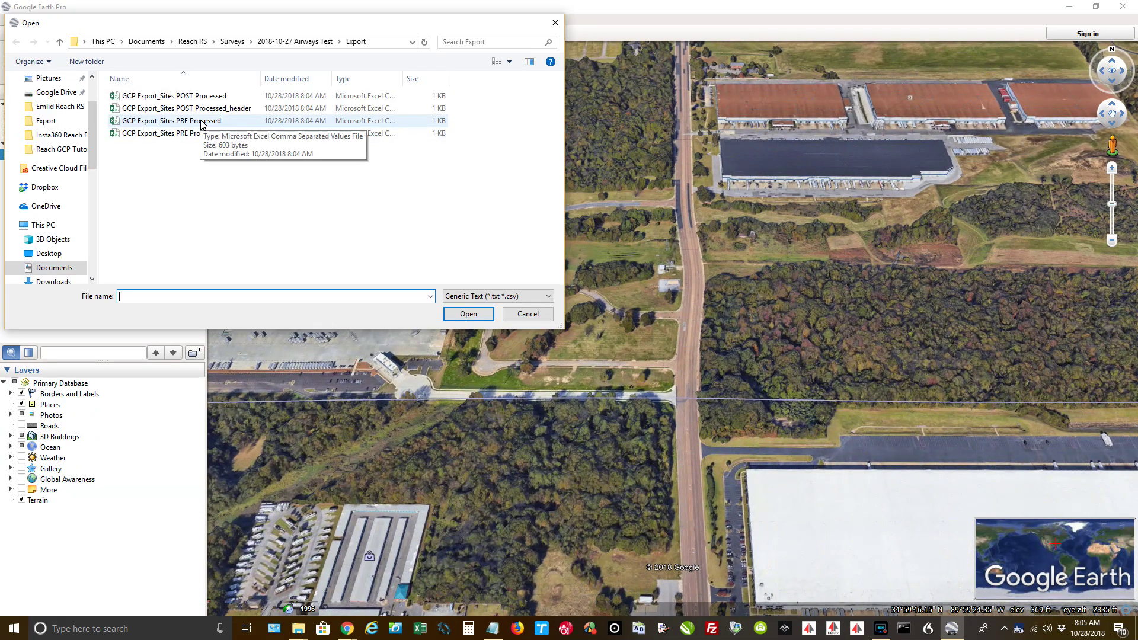
pyautogui.click(527, 313)
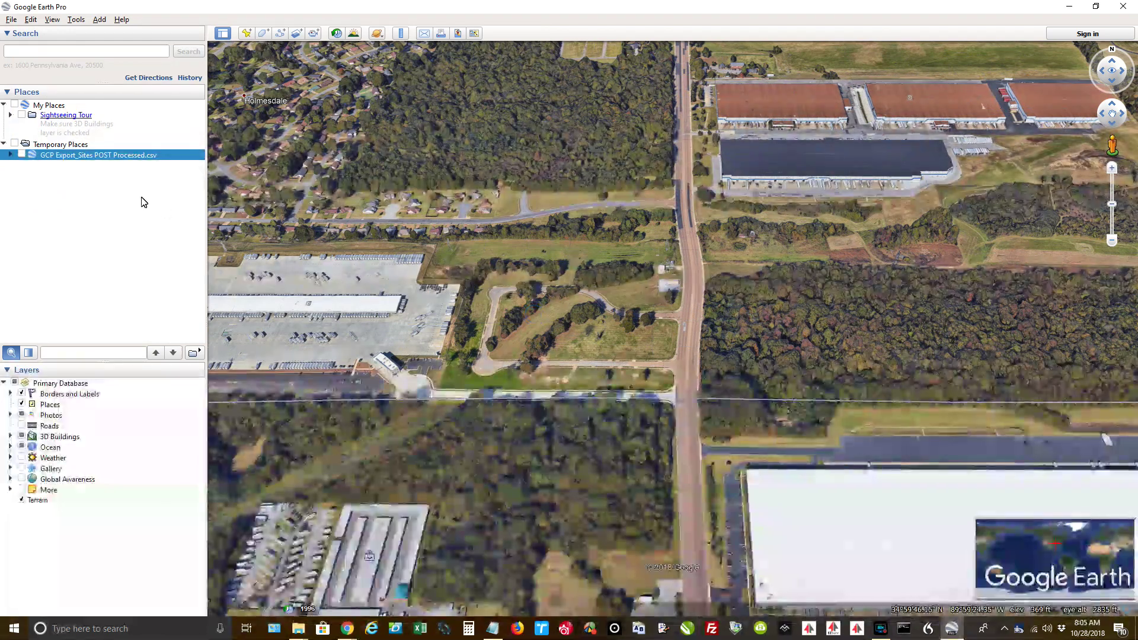
pyautogui.click(11, 19)
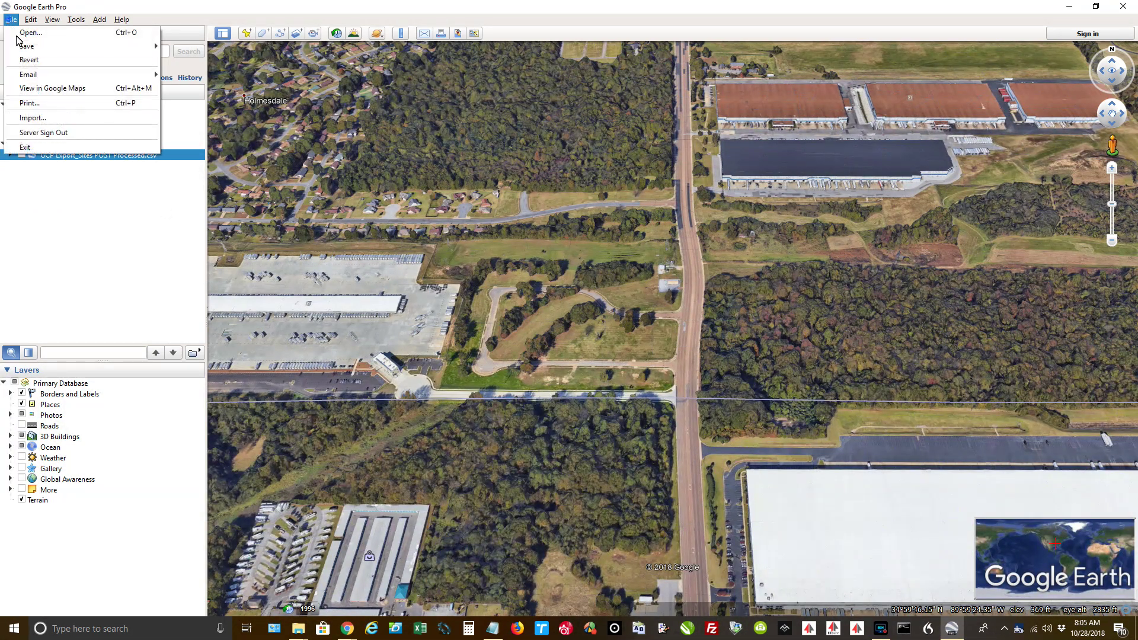
pyautogui.click(44, 117)
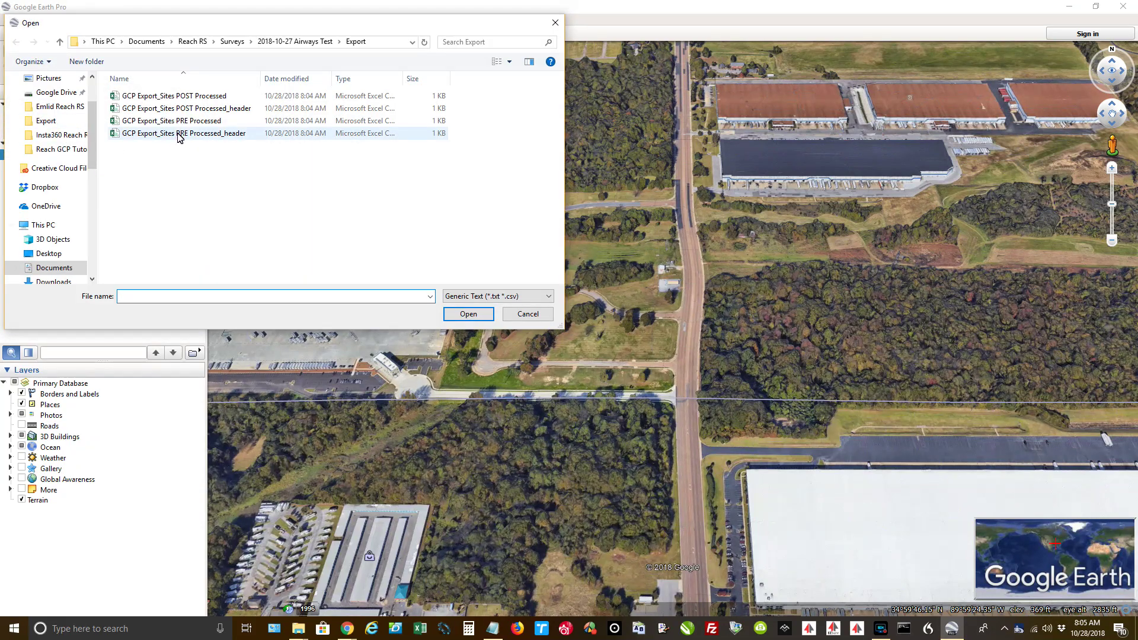
pyautogui.click(184, 122)
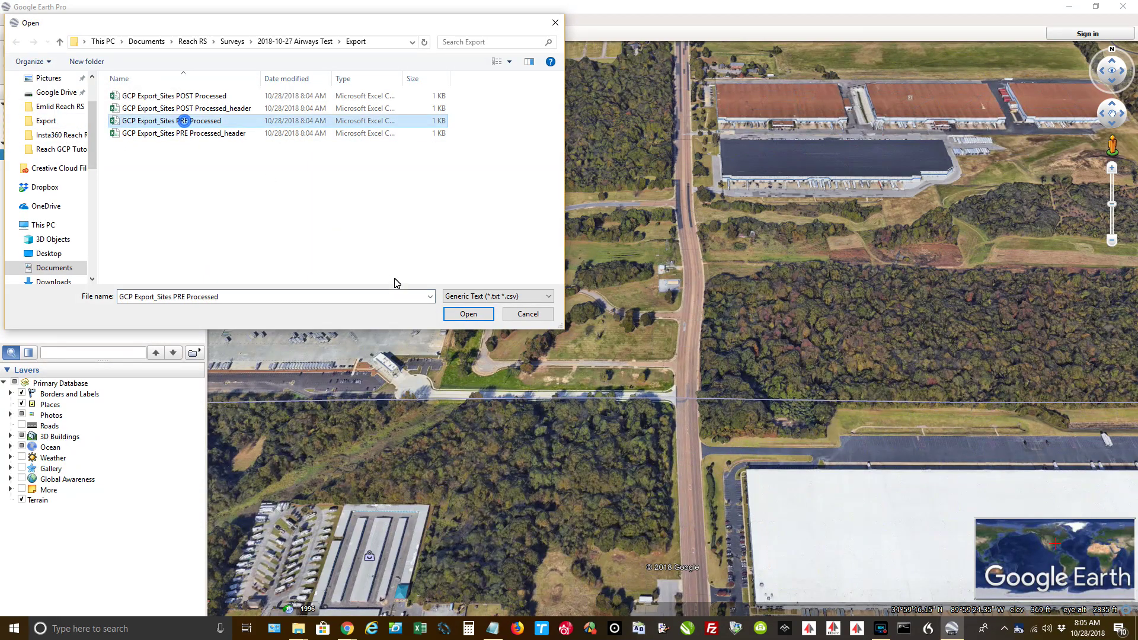
pyautogui.click(469, 314)
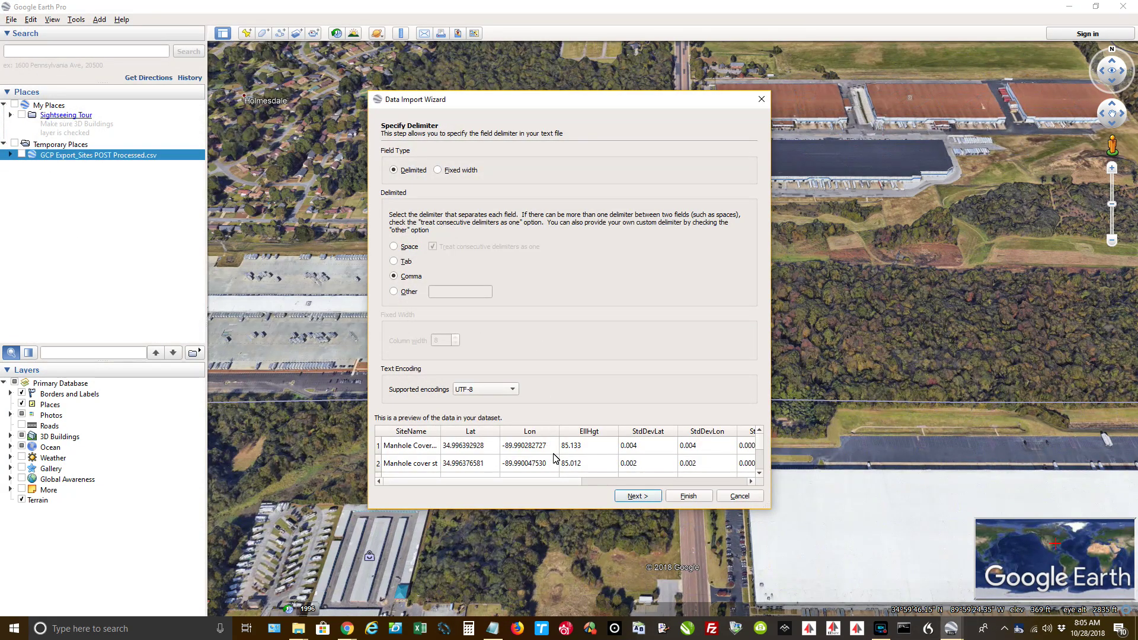
# - Finish the PRE import with default settings and apply an existing style template
pyautogui.click(689, 498)
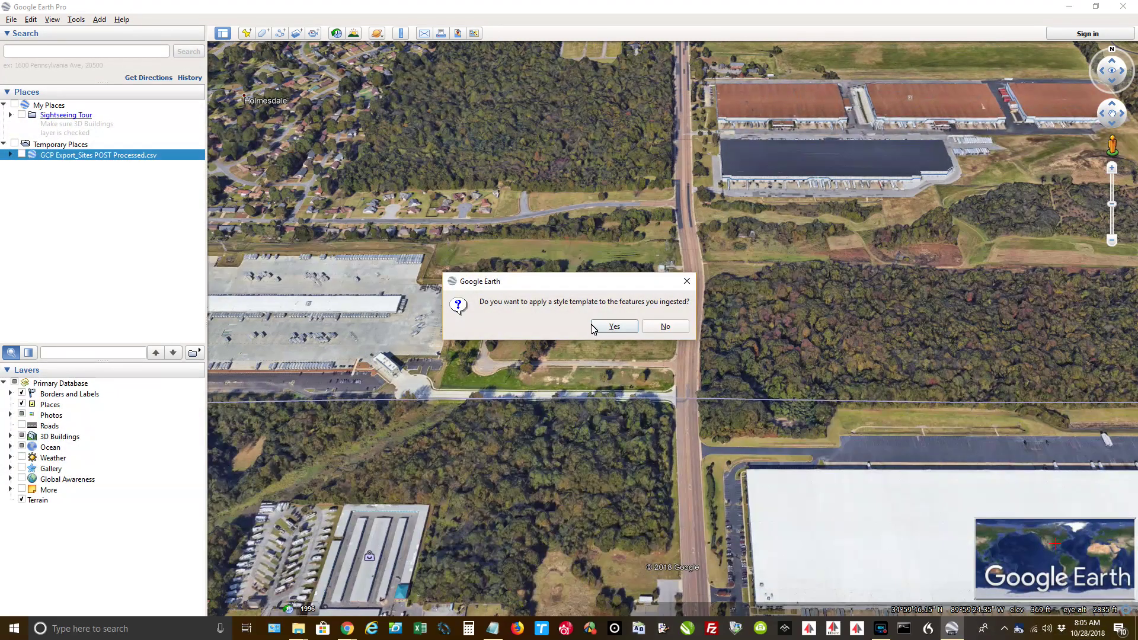
pyautogui.click(614, 326)
pyautogui.click(483, 274)
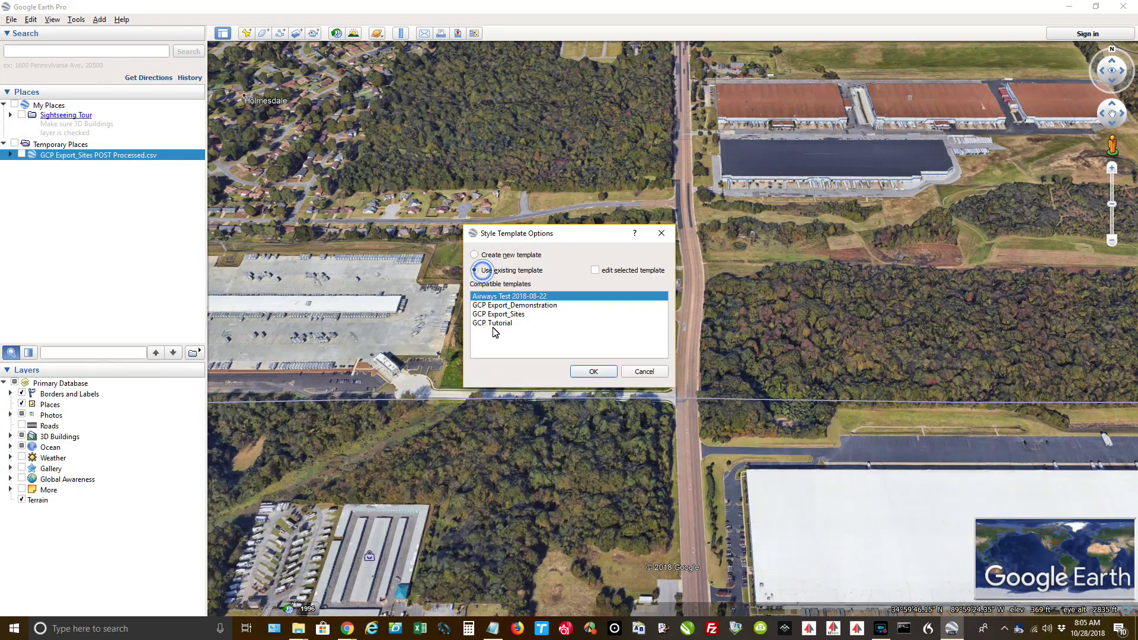
pyautogui.click(496, 323)
pyautogui.click(594, 372)
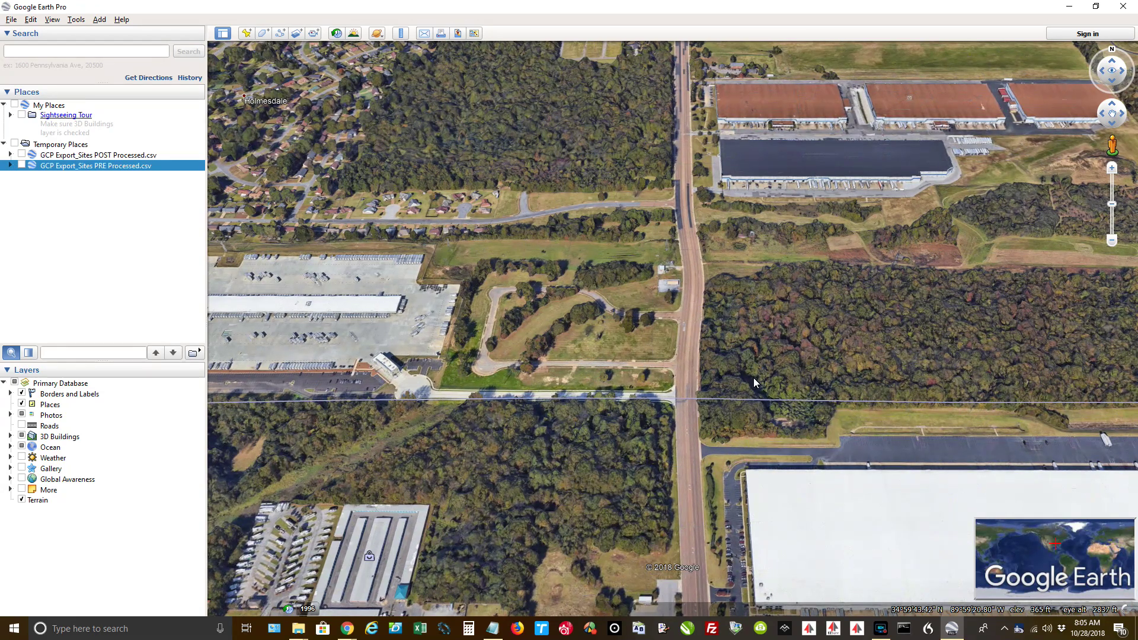
# - Expand the POST and PRE Processed layers and their folders to list the placemarks
pyautogui.click(10, 165)
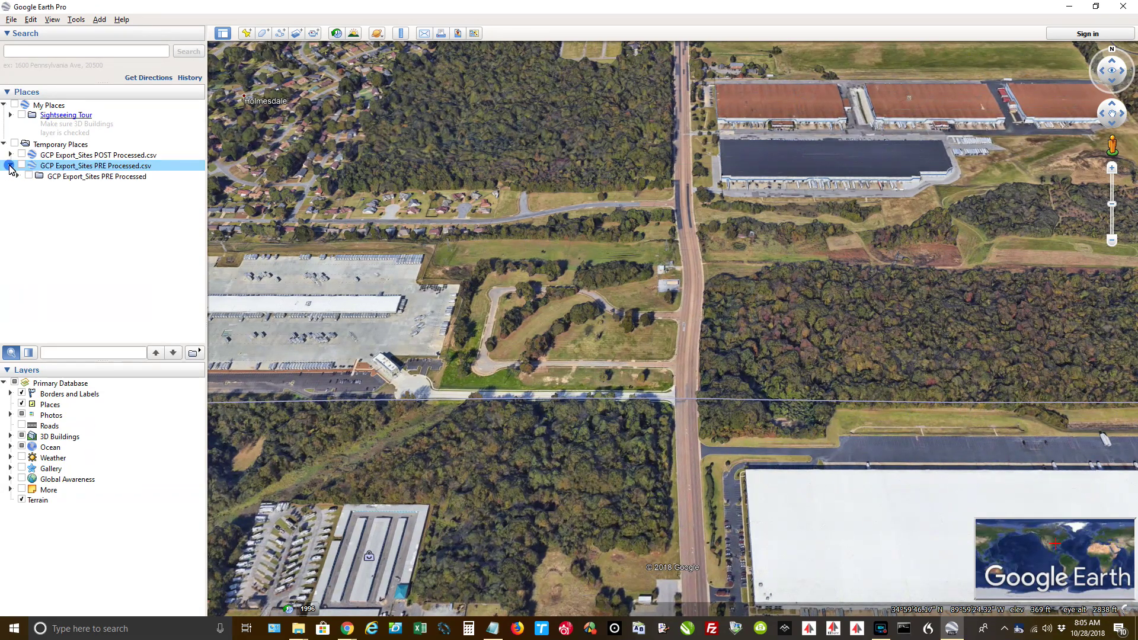
pyautogui.click(10, 155)
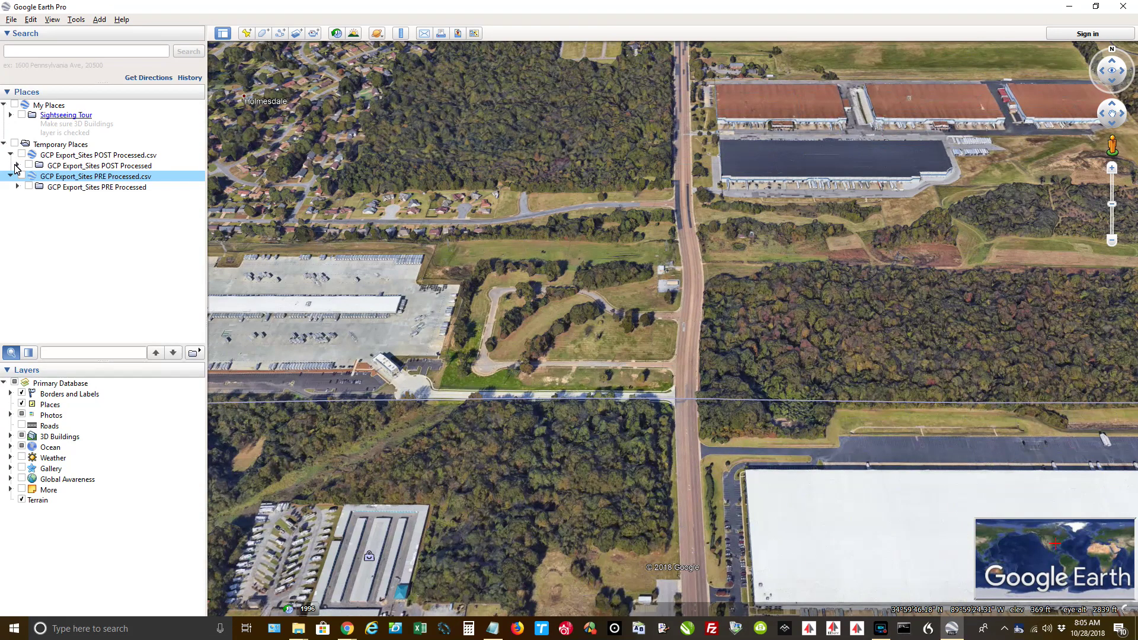
pyautogui.click(16, 166)
pyautogui.click(17, 251)
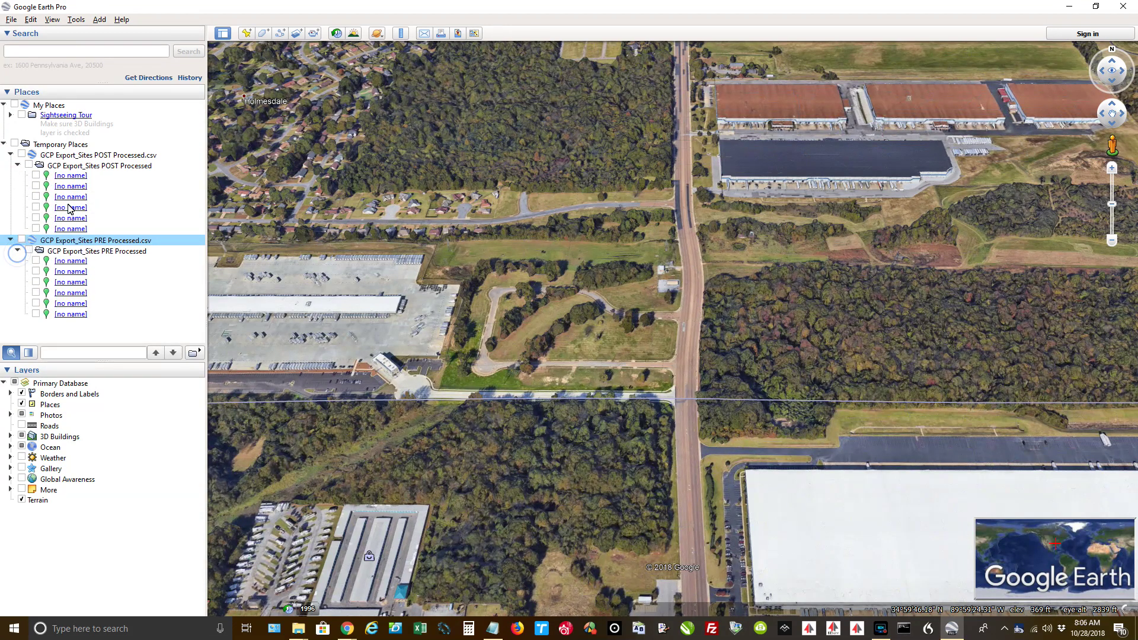
# - Show the first POST and PRE points, then the second POST point, zoomed in
pyautogui.click(35, 176)
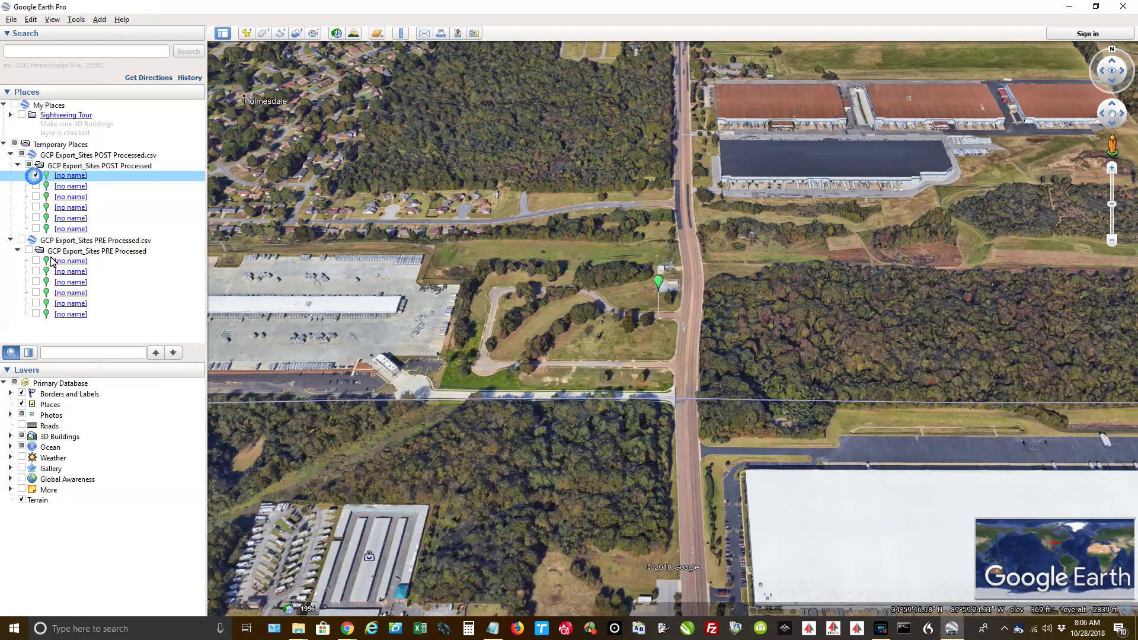
pyautogui.click(36, 261)
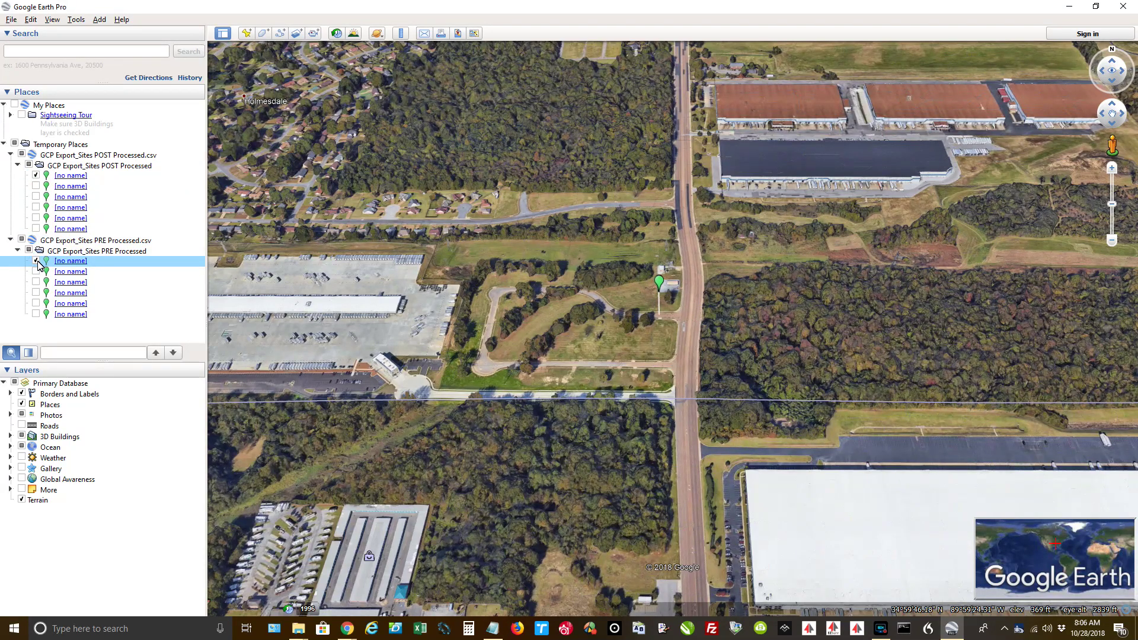
pyautogui.scroll(3, 681, 318)
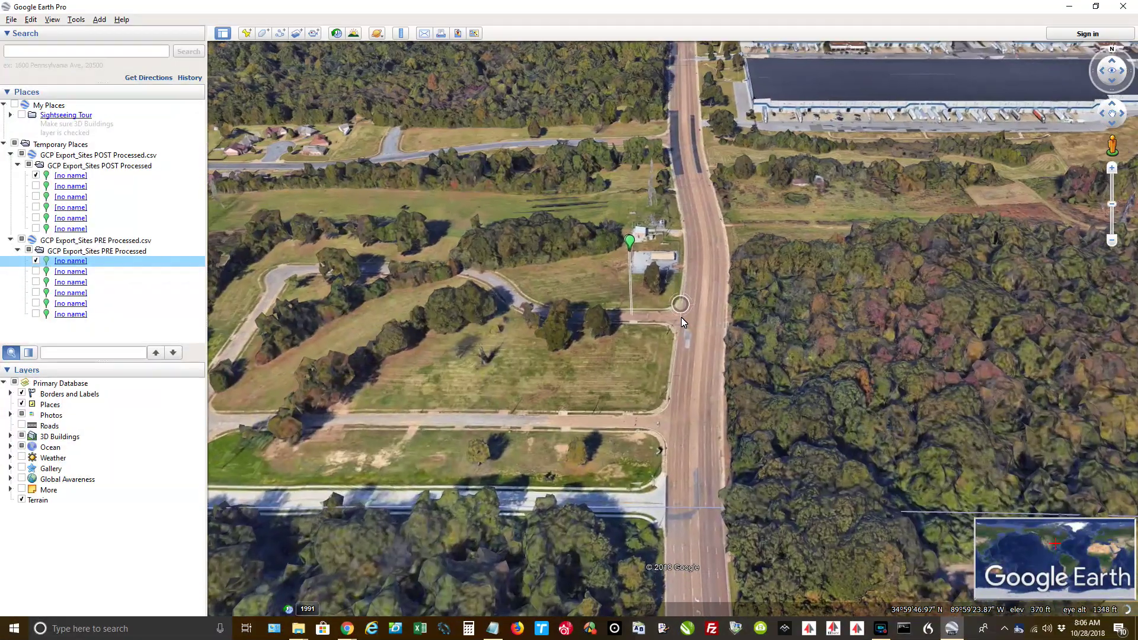
pyautogui.scroll(1, 681, 318)
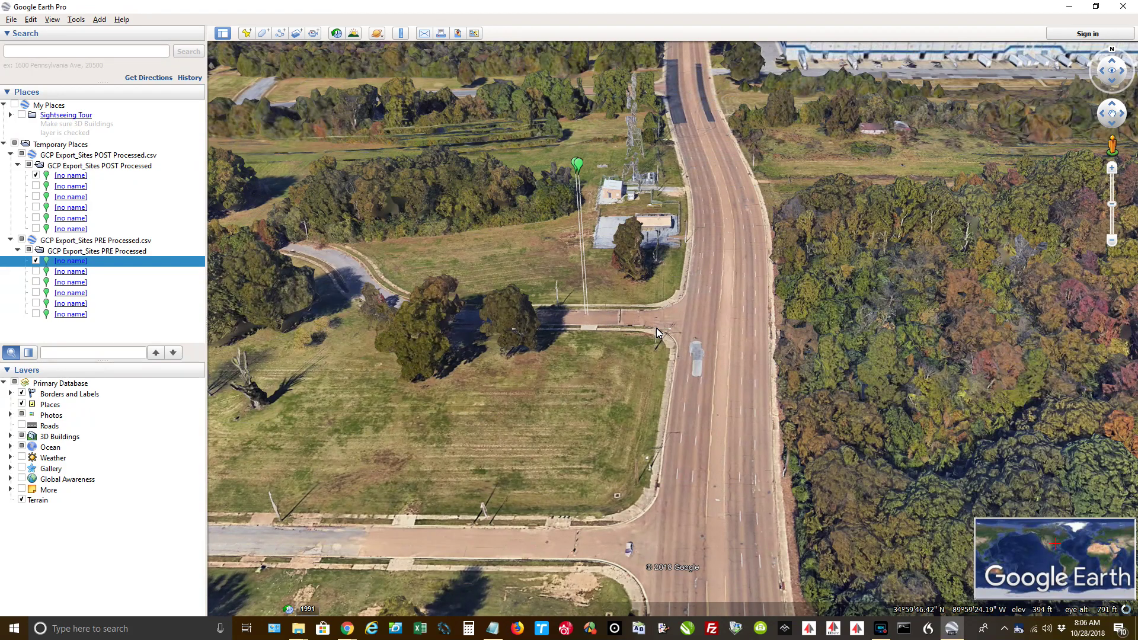
pyautogui.scroll(-1, 585, 438)
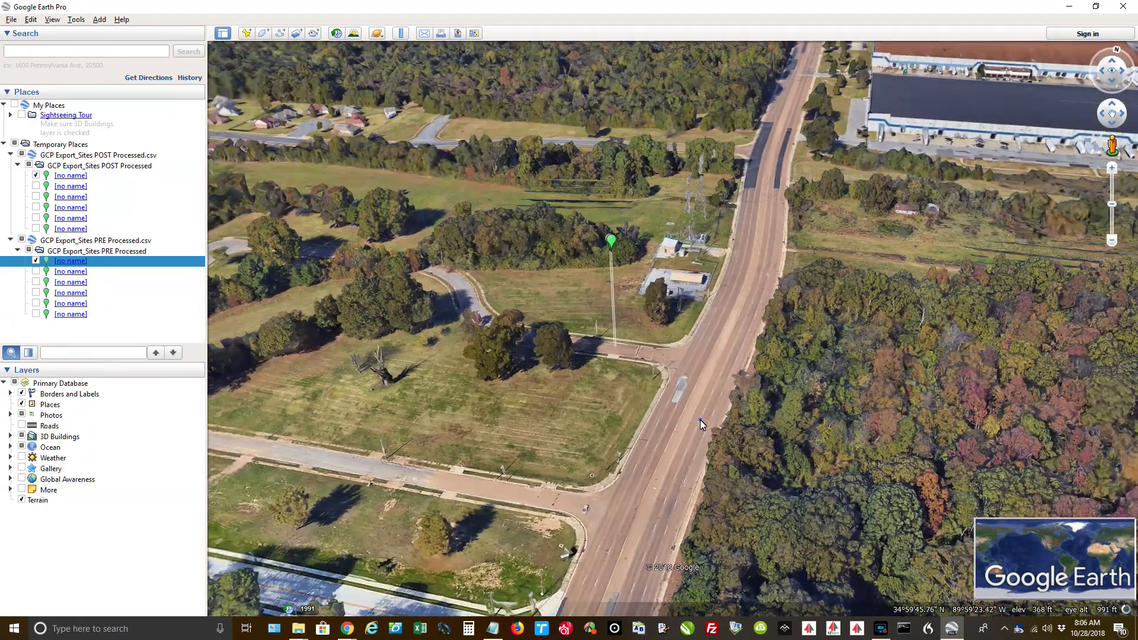
pyautogui.scroll(-1, 700, 419)
pyautogui.moveTo(715, 390); pyautogui.dragTo(508, 410)
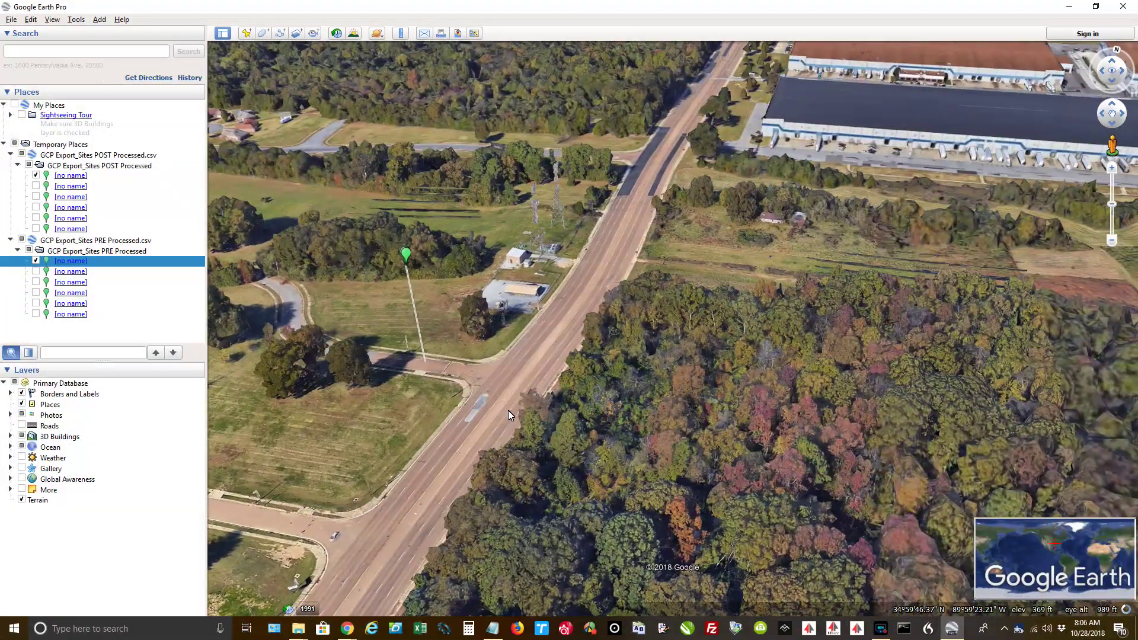
pyautogui.scroll(1, 432, 397)
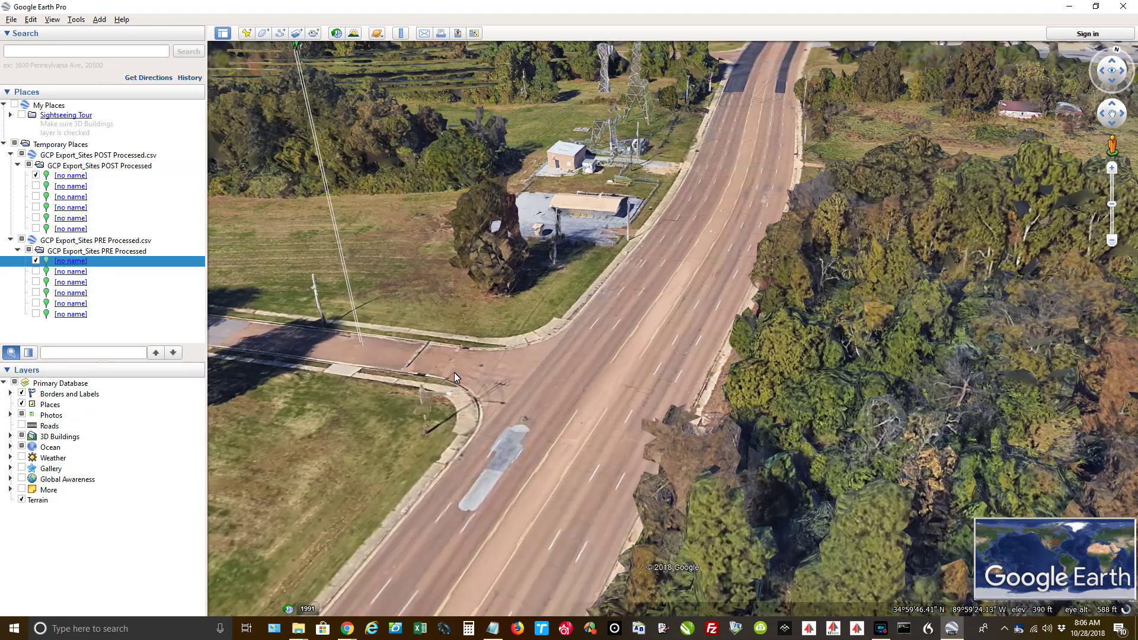
pyautogui.click(35, 186)
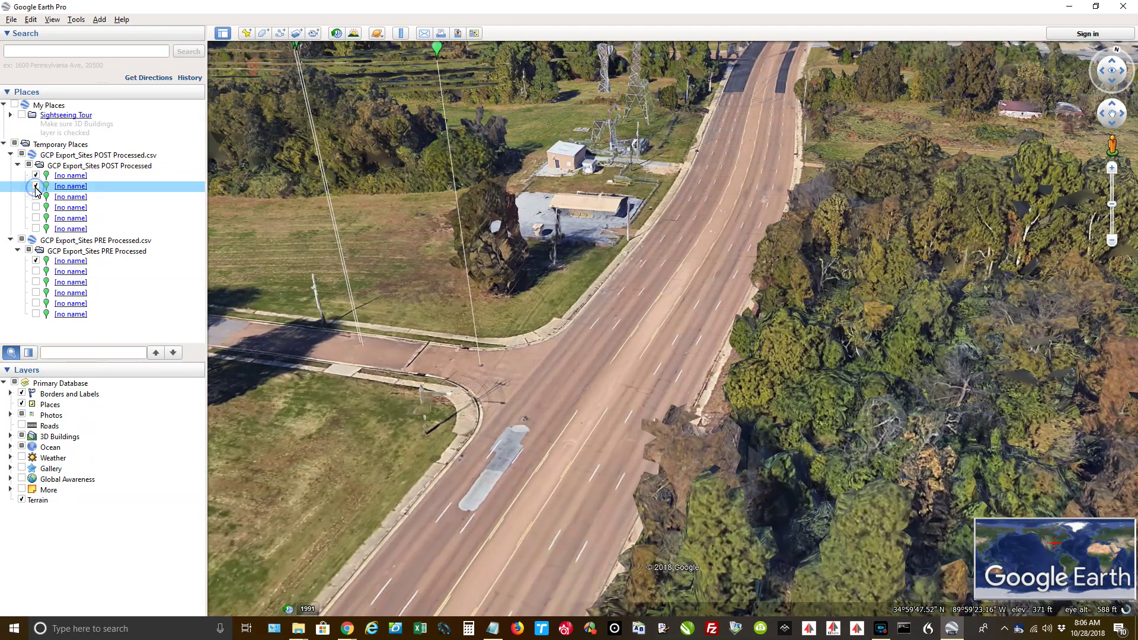
# - Show only the second PRE point, hiding the first PRE and first two POST points
pyautogui.click(36, 271)
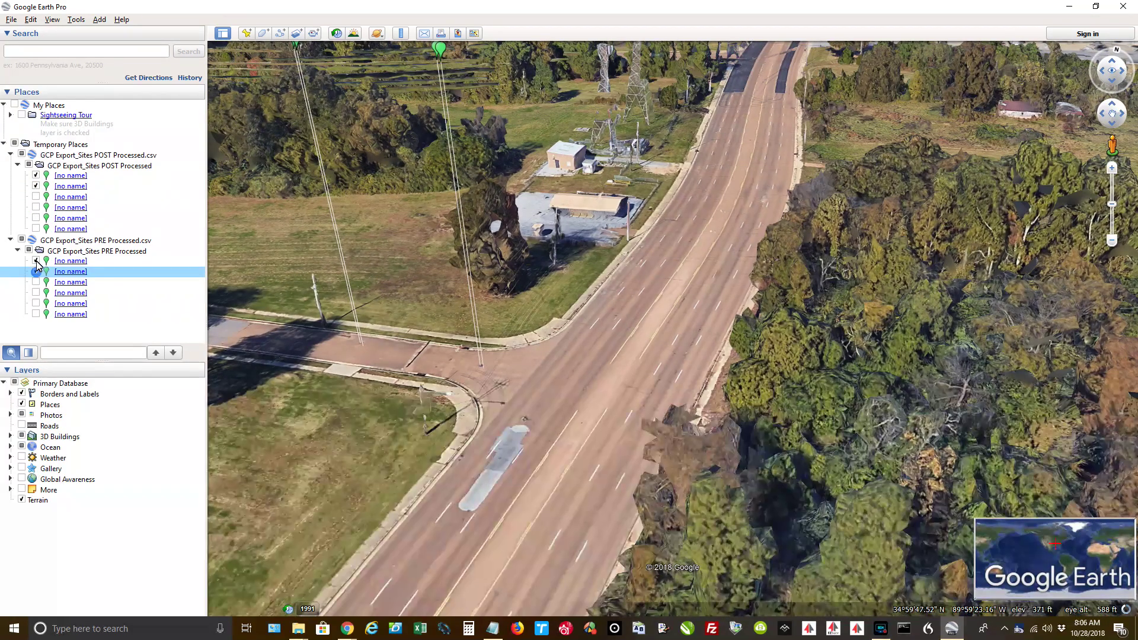
pyautogui.click(35, 261)
pyautogui.click(36, 185)
pyautogui.click(36, 176)
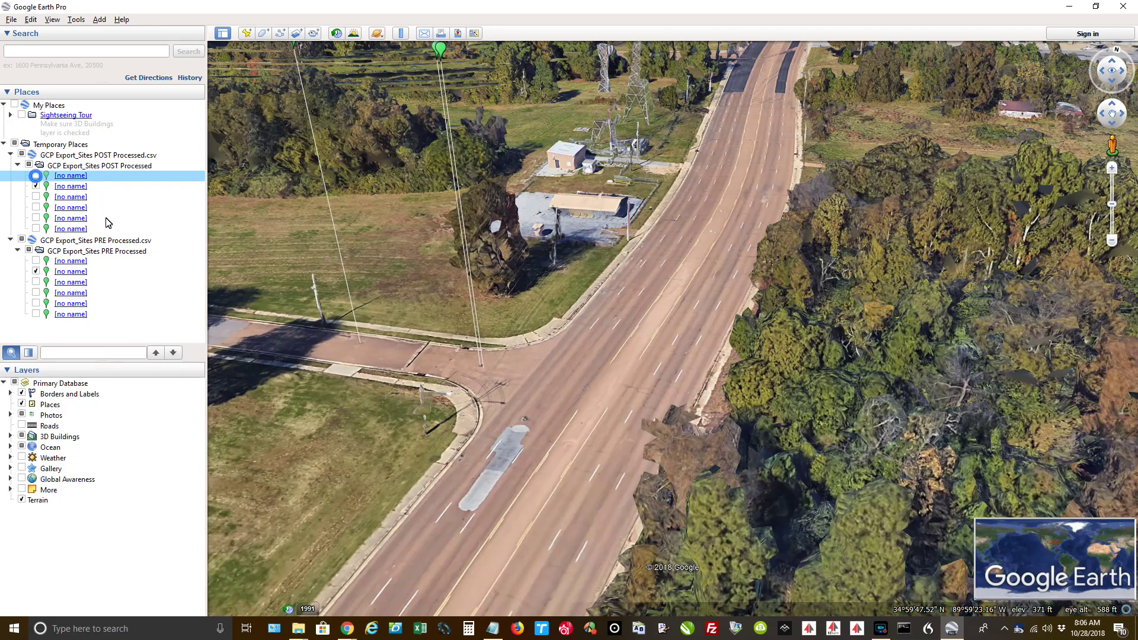
pyautogui.scroll(-1, 482, 384)
pyautogui.moveTo(476, 460); pyautogui.dragTo(775, 461)
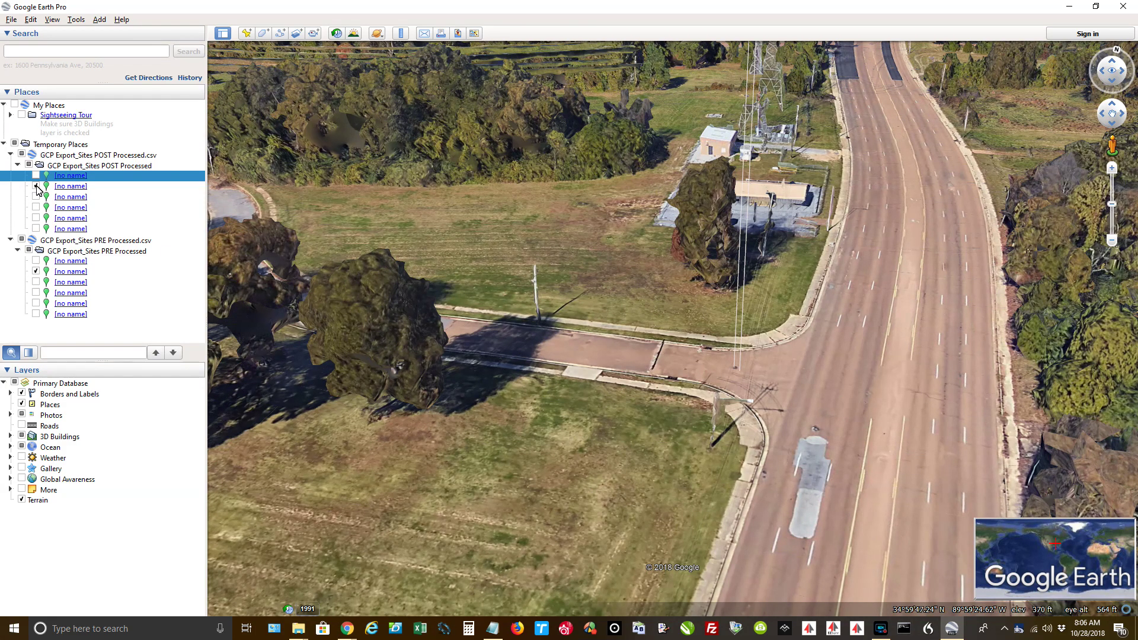
# - Hide the second POST point and fly to all six PRE Processed points
pyautogui.click(37, 188)
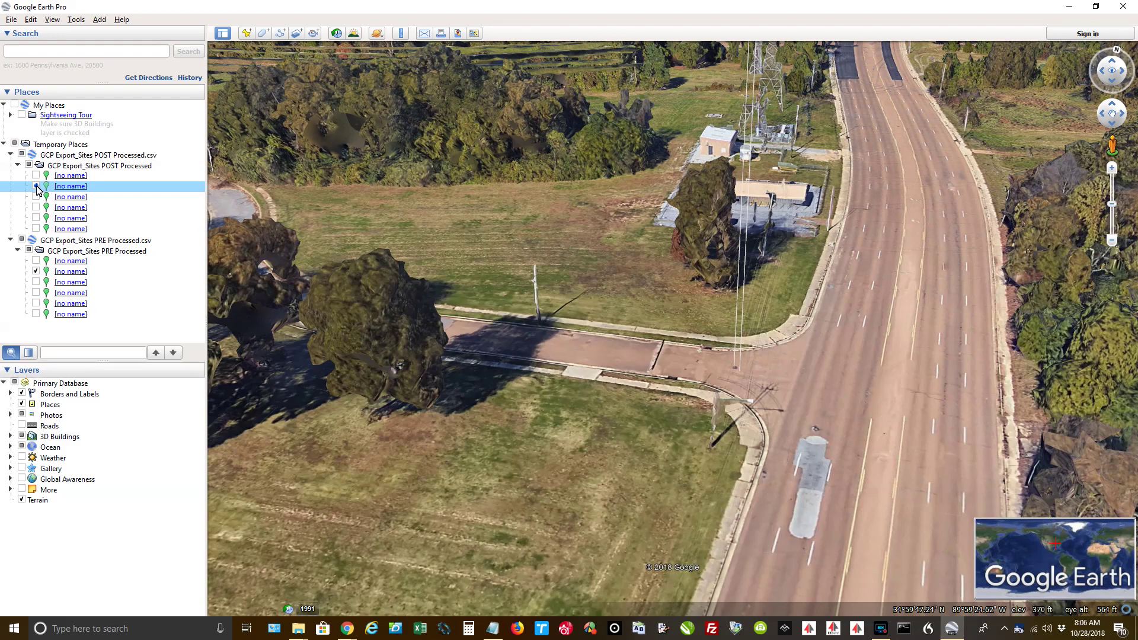
pyautogui.click(29, 251)
pyautogui.doubleClick(71, 251)
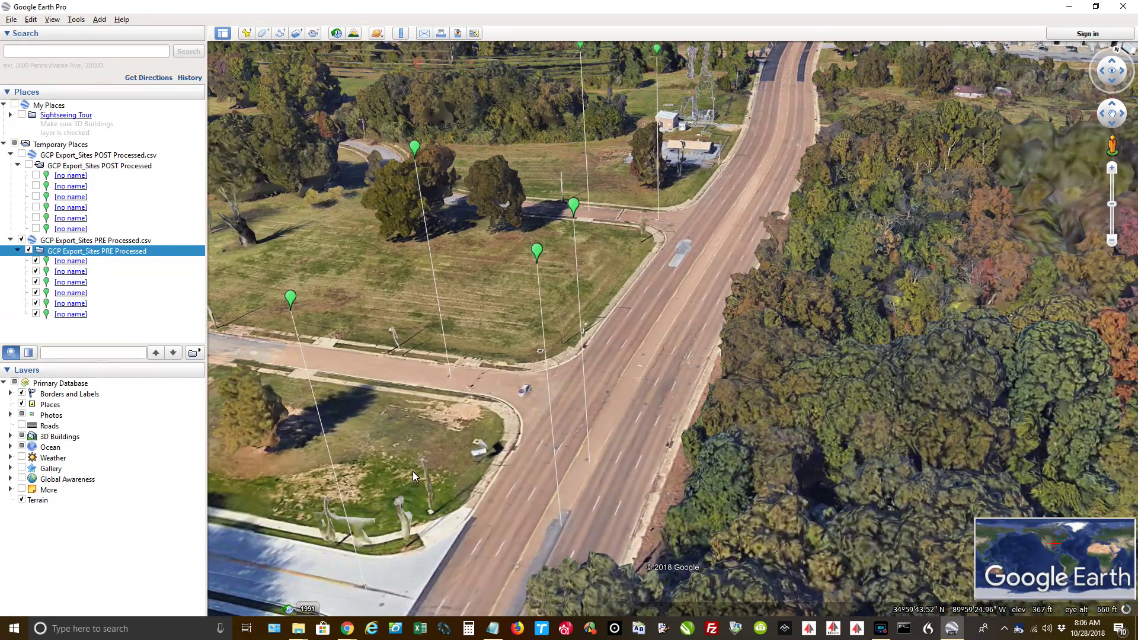
# - Centre the PRE pins on the road and switch on all POST Processed points
pyautogui.moveTo(411, 592); pyautogui.dragTo(720, 550)
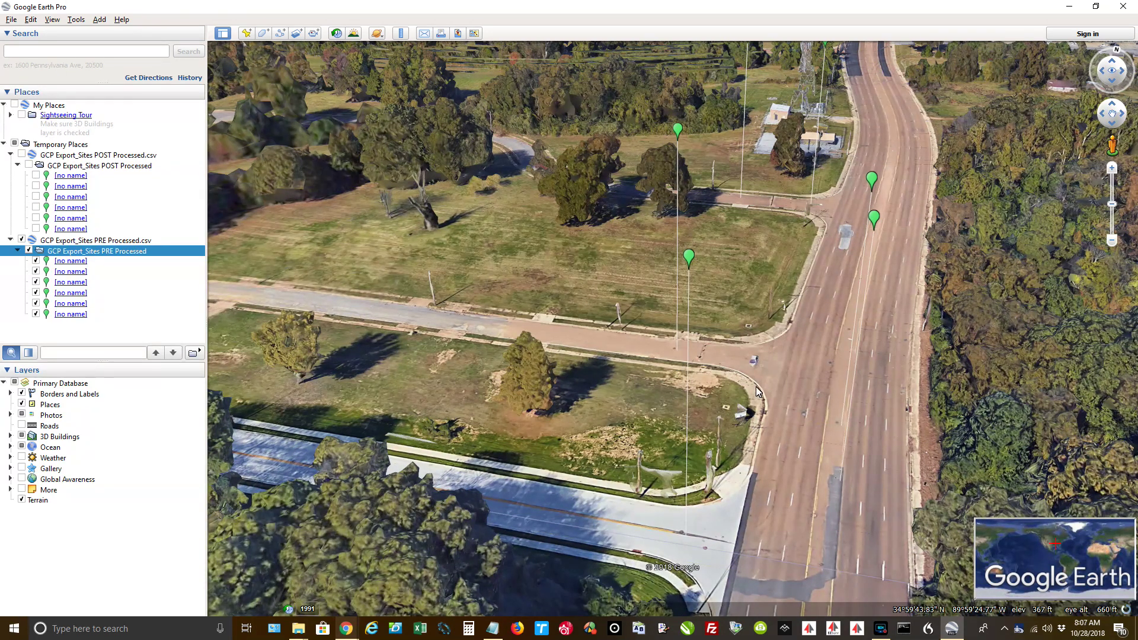
pyautogui.moveTo(862, 318); pyautogui.dragTo(760, 327)
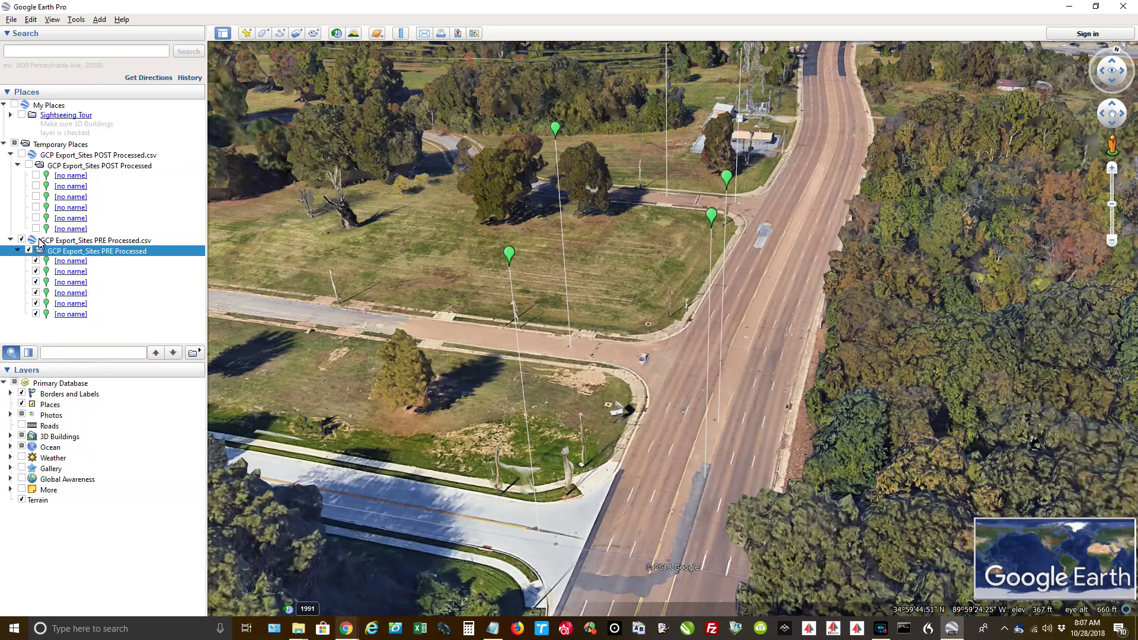
pyautogui.click(28, 165)
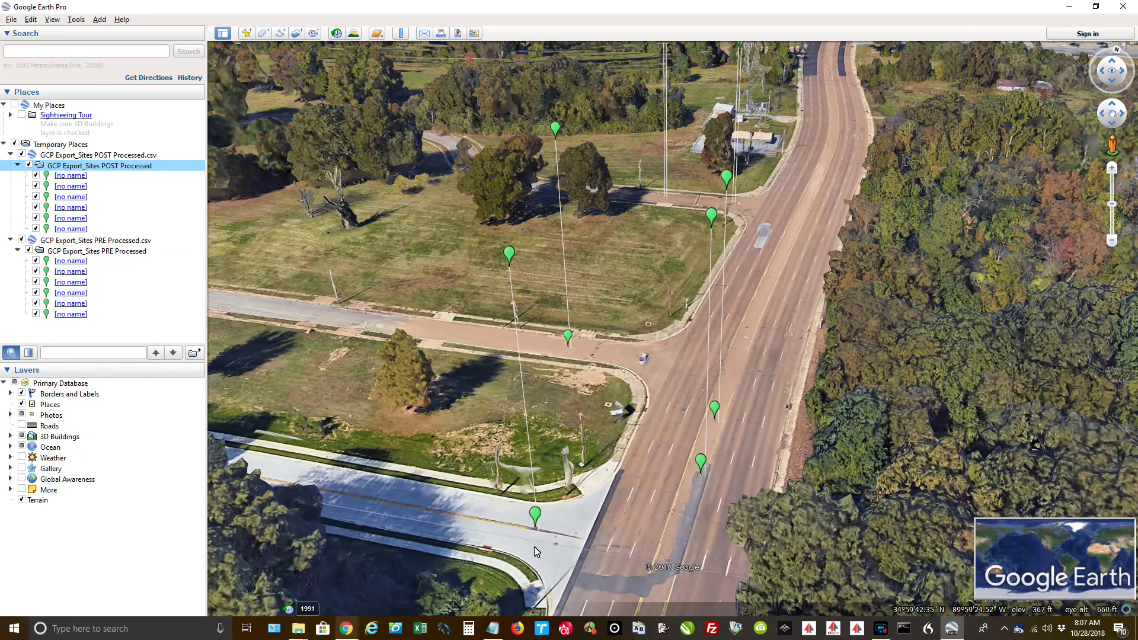
# - Pan across the survey site to compare PRE and POST pins at the intersection
pyautogui.moveTo(719, 365); pyautogui.dragTo(585, 524)
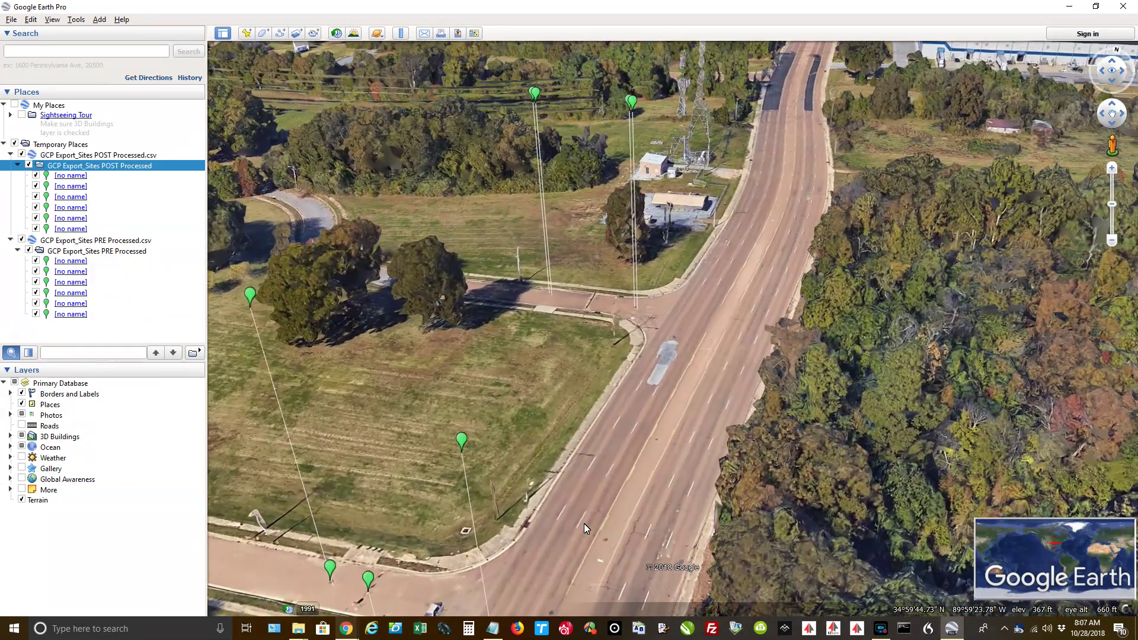
pyautogui.moveTo(625, 356); pyautogui.dragTo(653, 407)
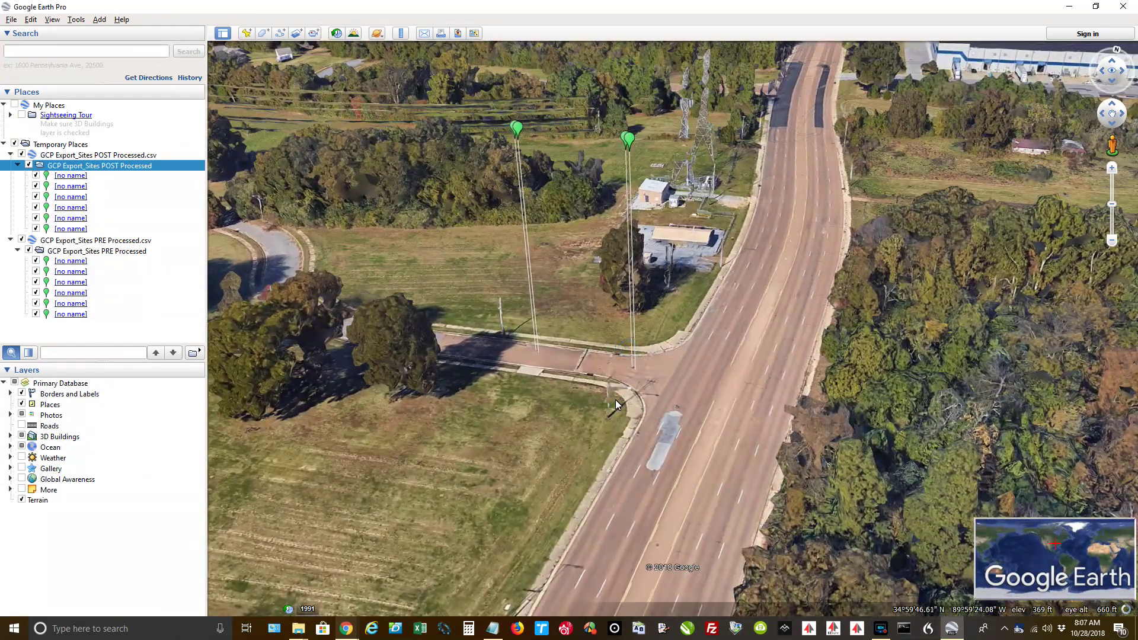